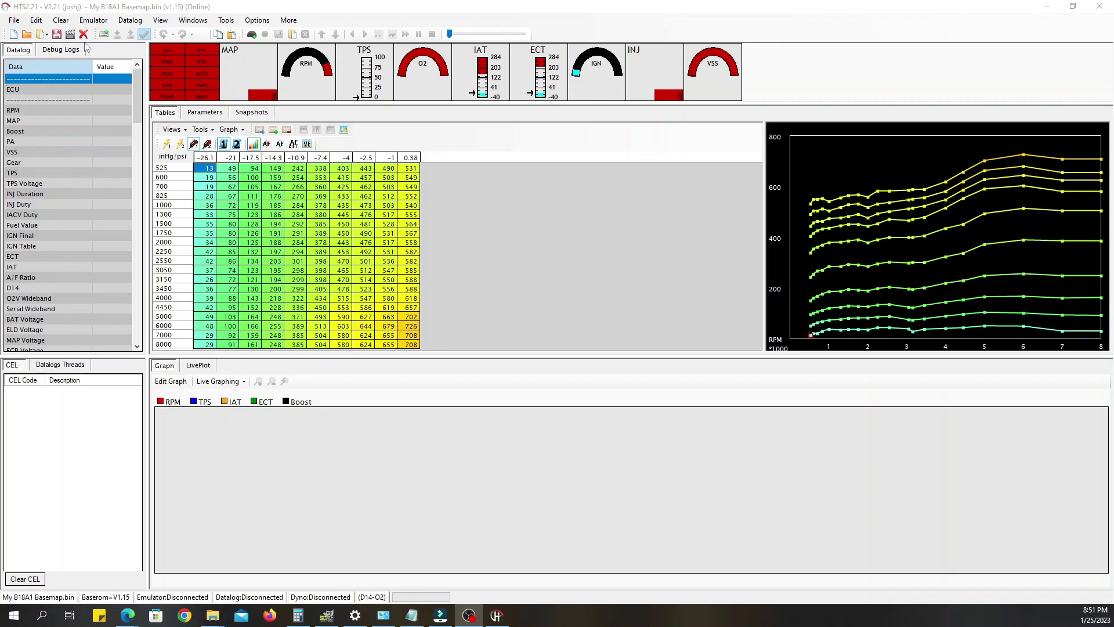
Step: Open the File menu with My B18A1 Basemap.bin loaded
click(14, 21)
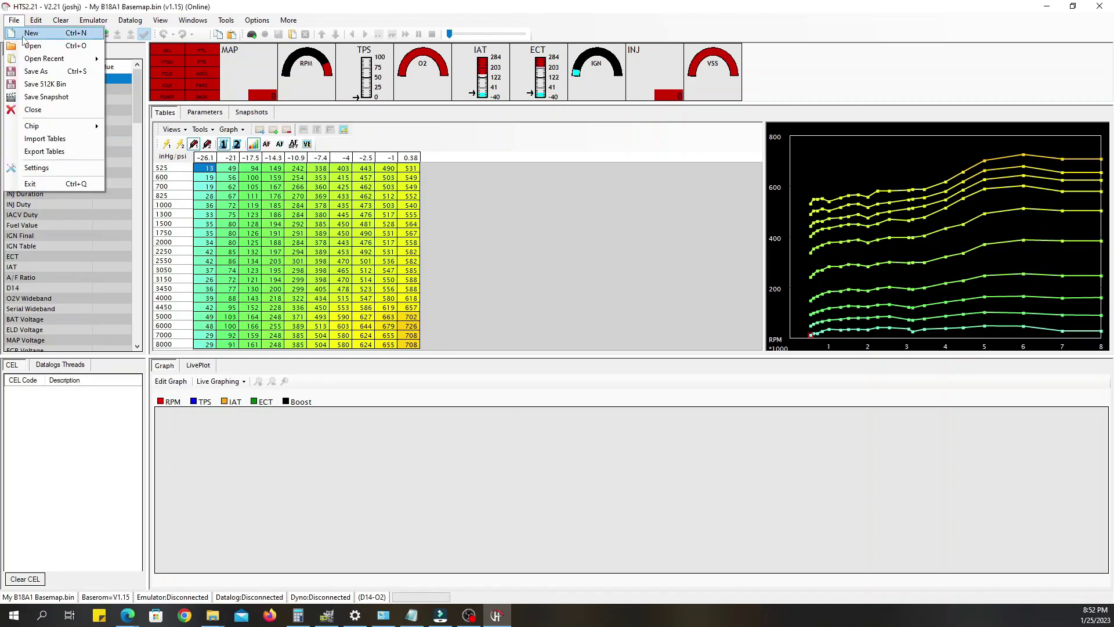
Step: Start a new basemap named 'demo' for an OBD1 ECU using the V1.15 Main Baserom
click(24, 36)
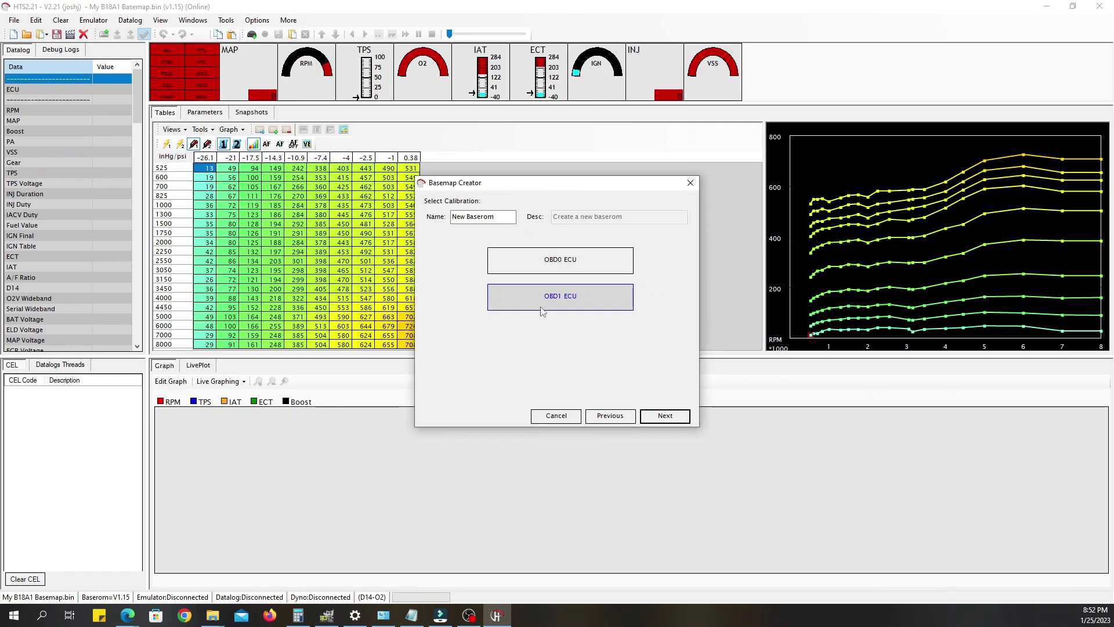
drag(514, 217, 389, 215)
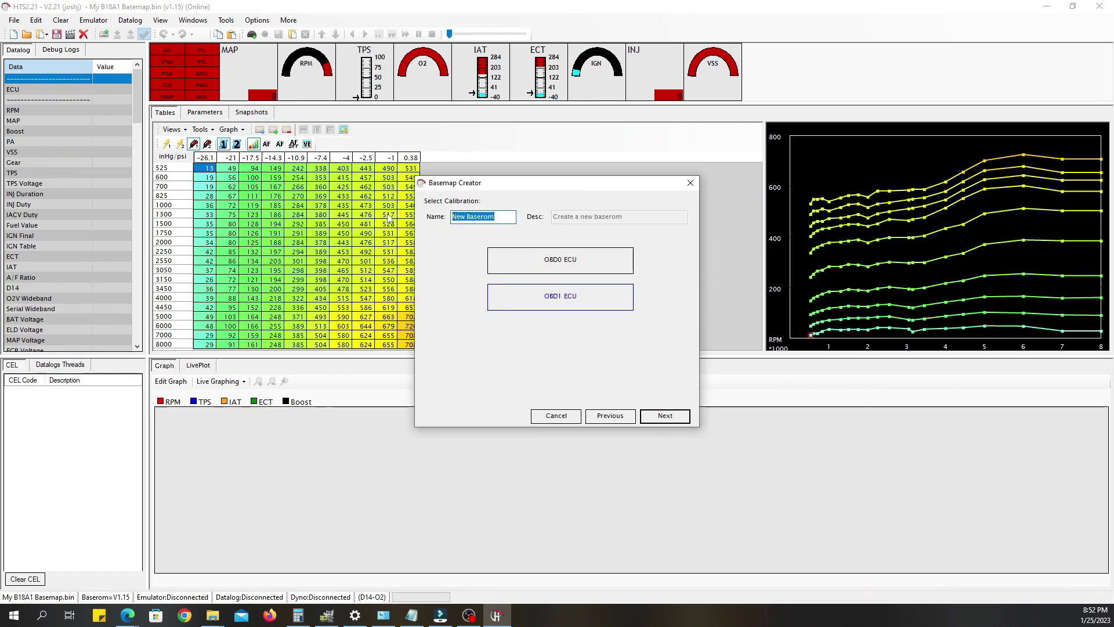
text(demeo)
key(BackSpace)
key(BackSpace)
text(o)
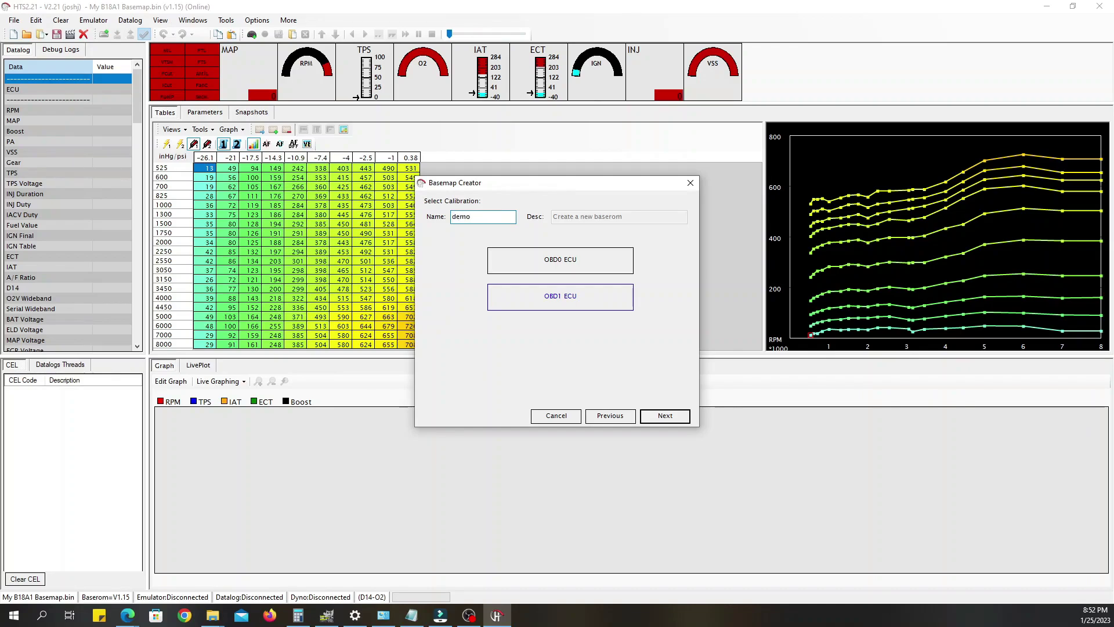
click(544, 304)
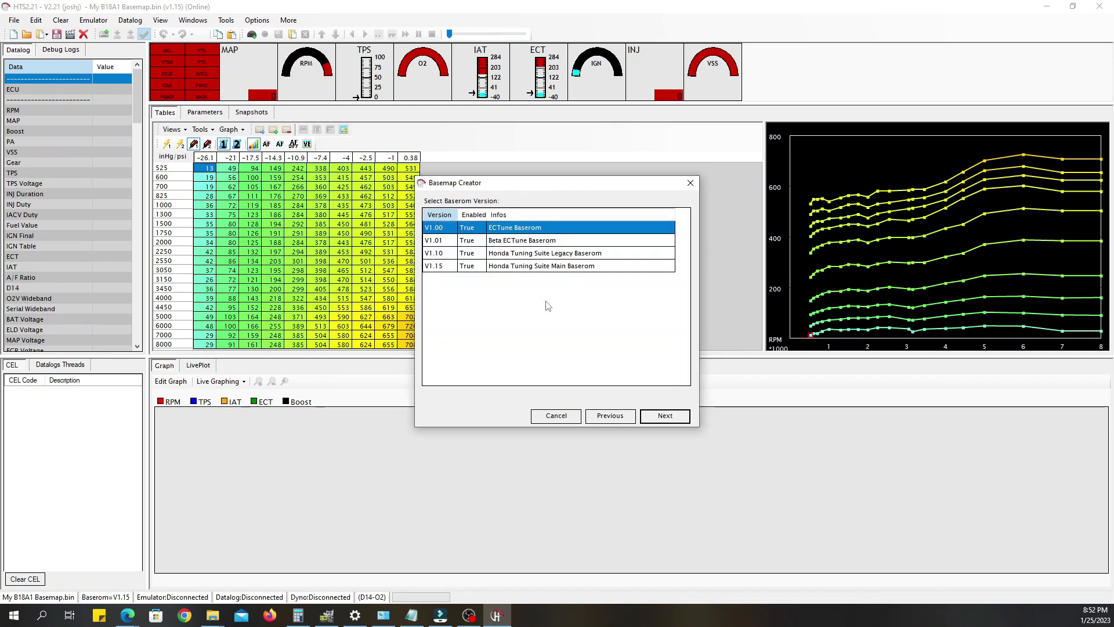
click(529, 269)
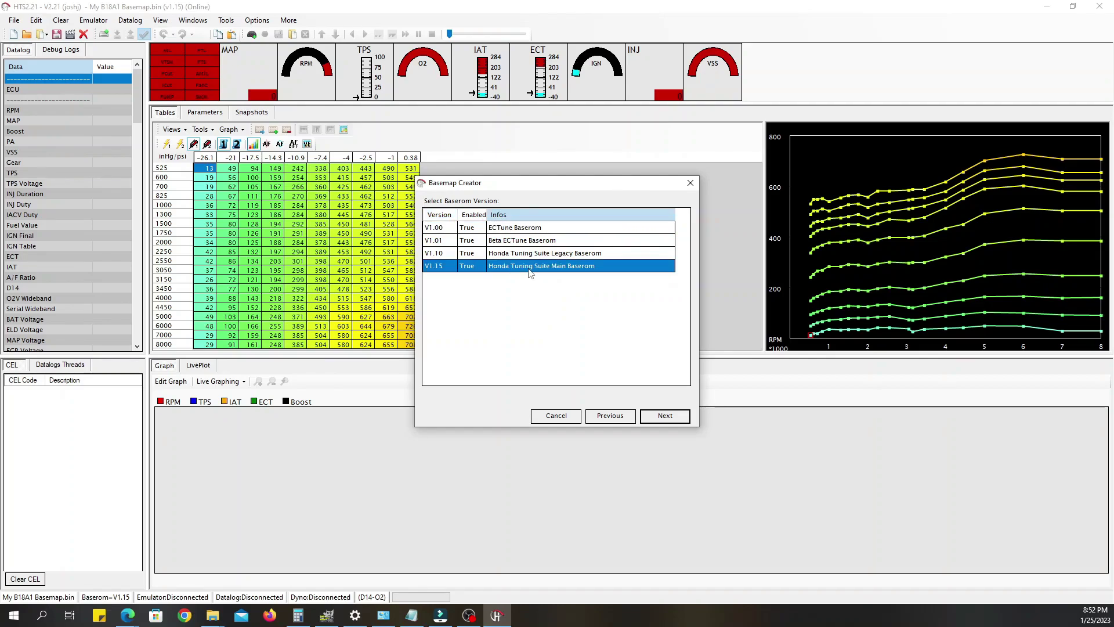
Step: Go to the options page and keep the Stock 1.75 Bar MAP sensor
click(660, 423)
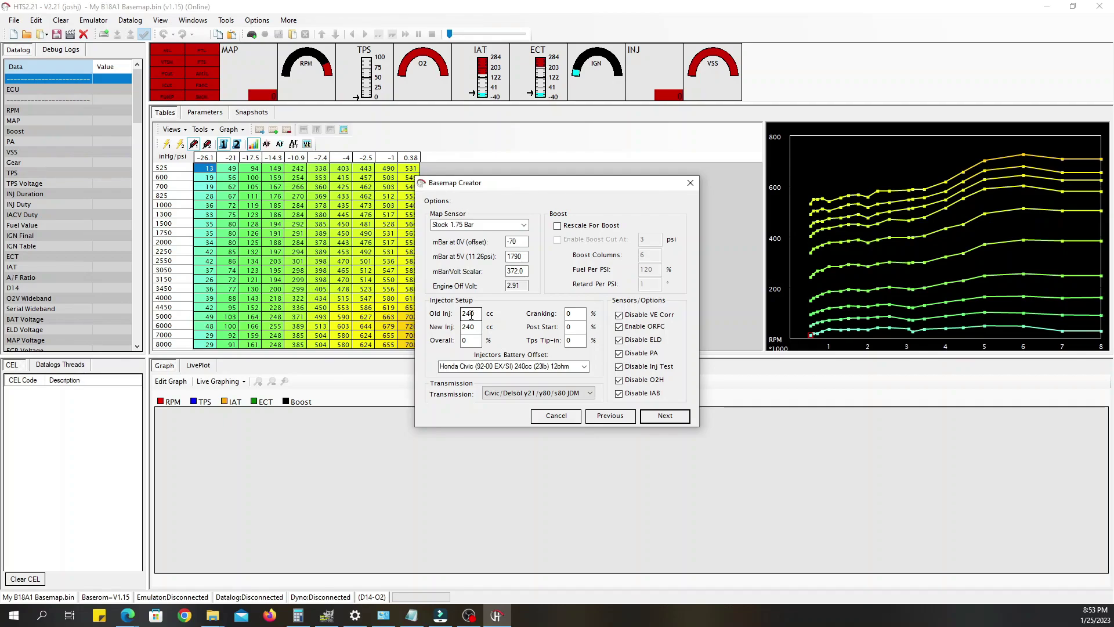
click(523, 226)
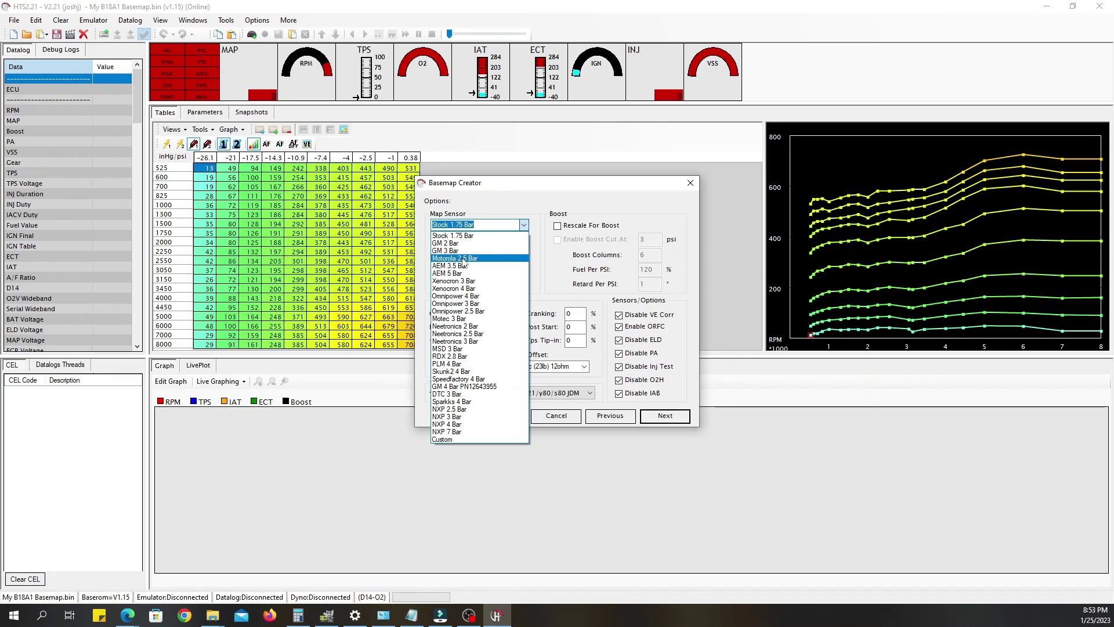
click(465, 226)
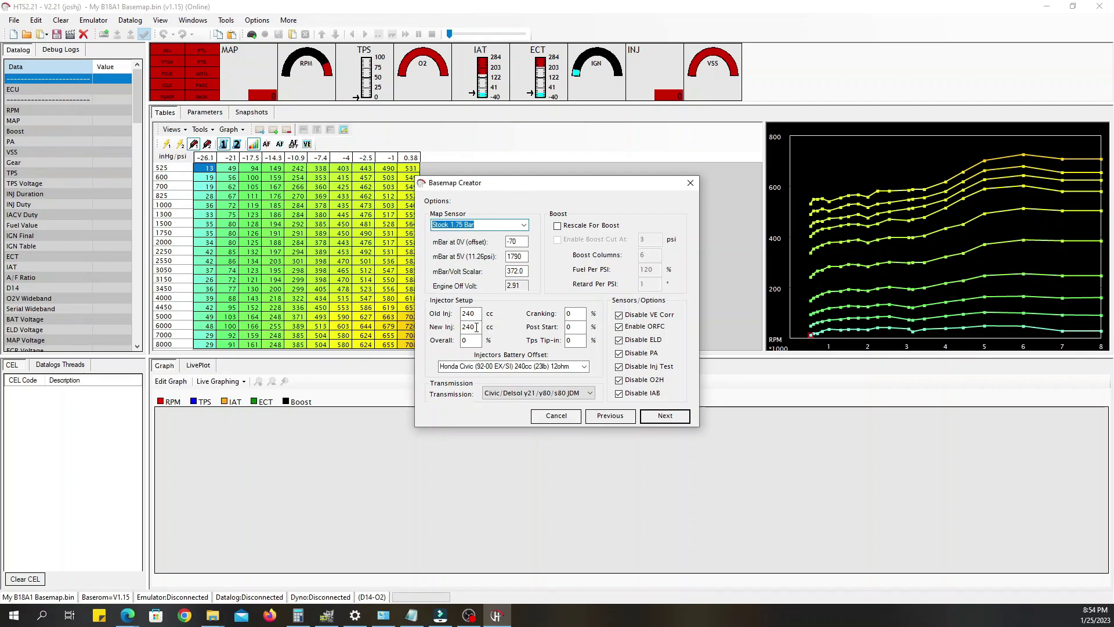
Step: Set new injectors to 750 cc and accept auto-calculated TPS tip-in and cranking trims
drag(476, 327, 435, 328)
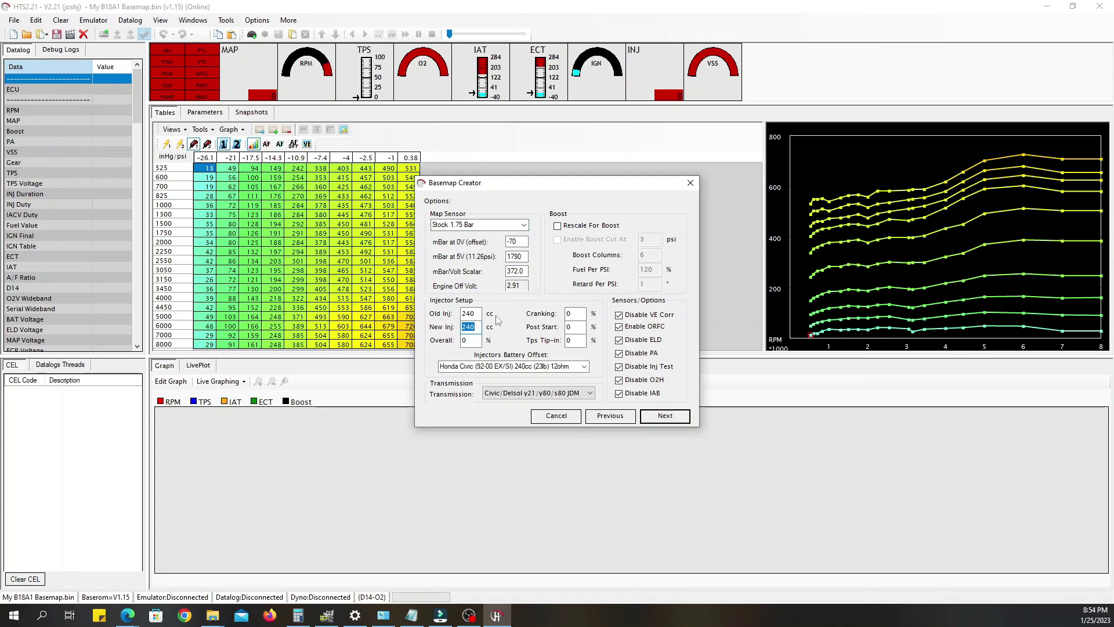
text(750)
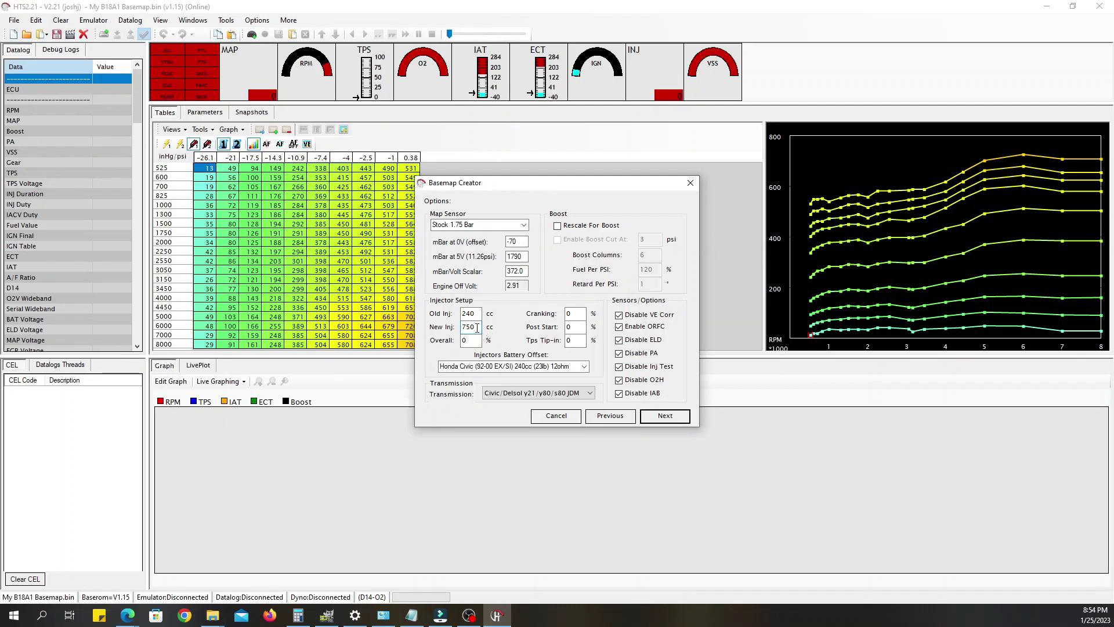
click(584, 368)
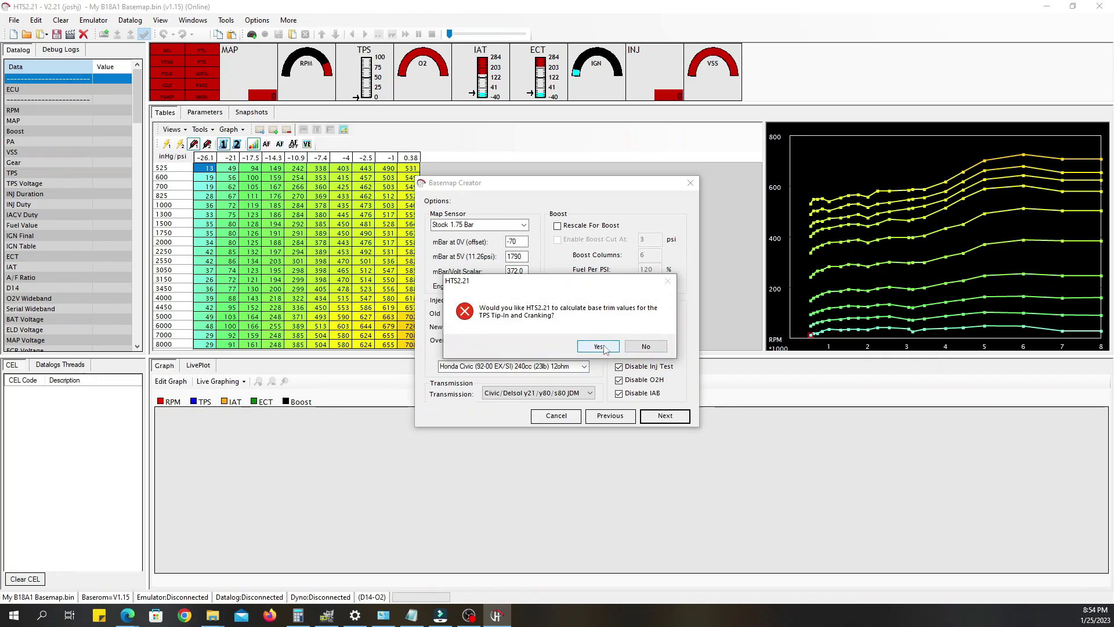
click(598, 347)
click(584, 366)
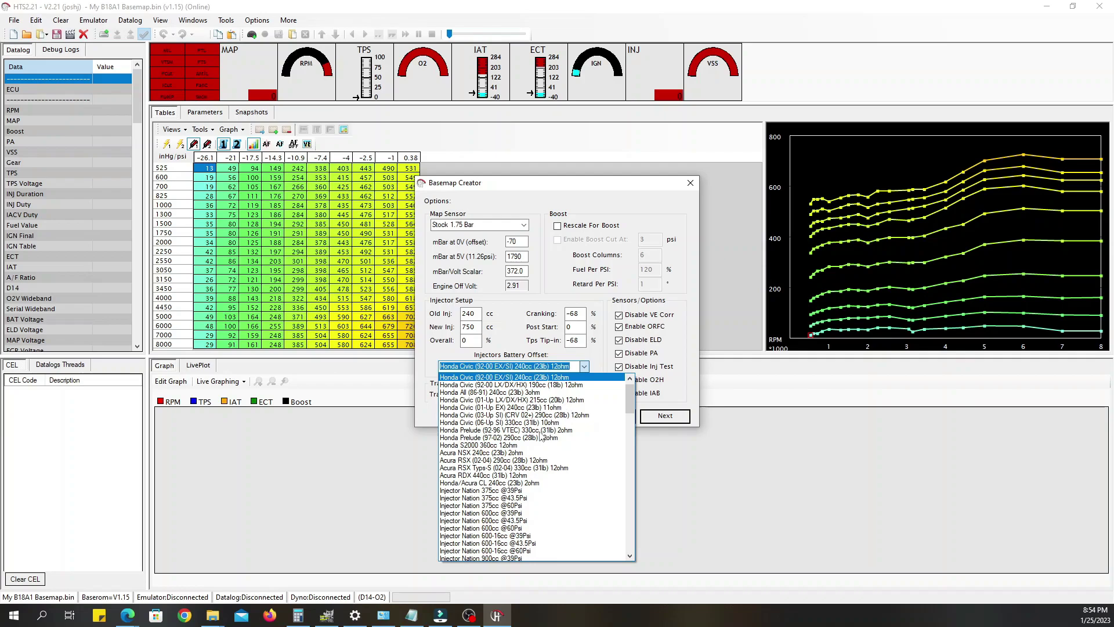
Step: Choose RC Engineering 750cc (71lb) 3ohm offsets and the Integra LS/RS/GS/SE 94+ transmission
scroll(537, 437, down, 8)
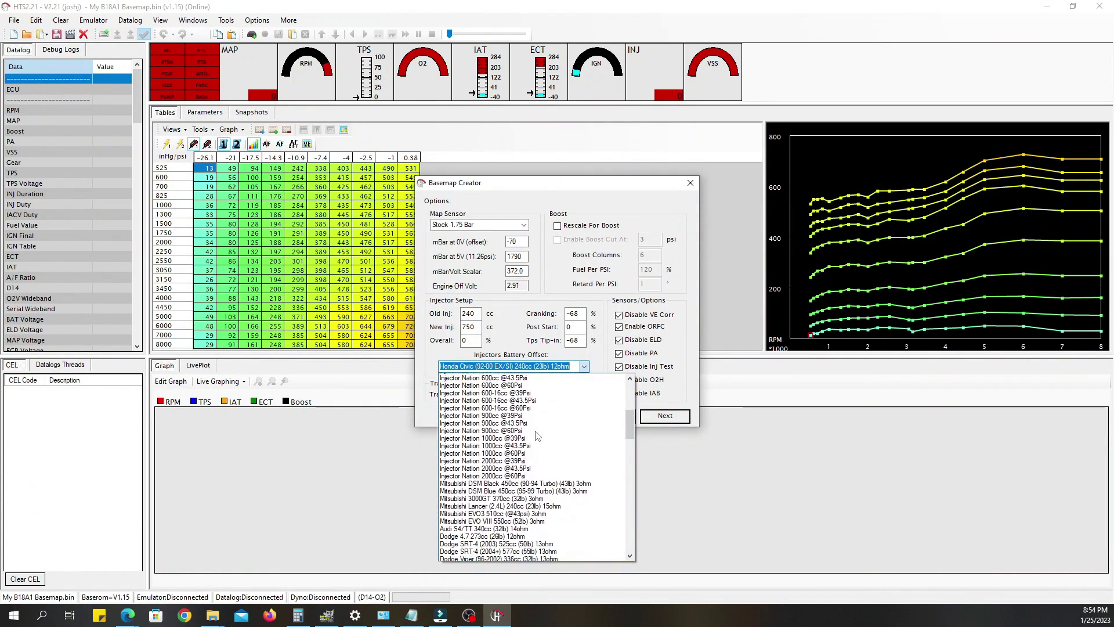
scroll(537, 437, down, 7)
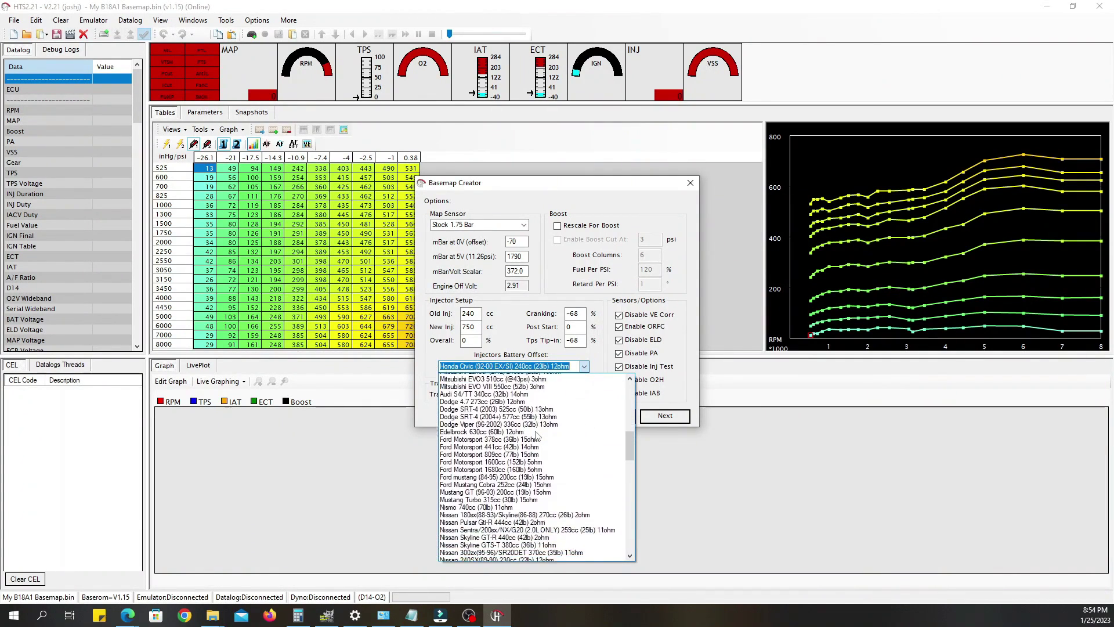
scroll(538, 435, down, 8)
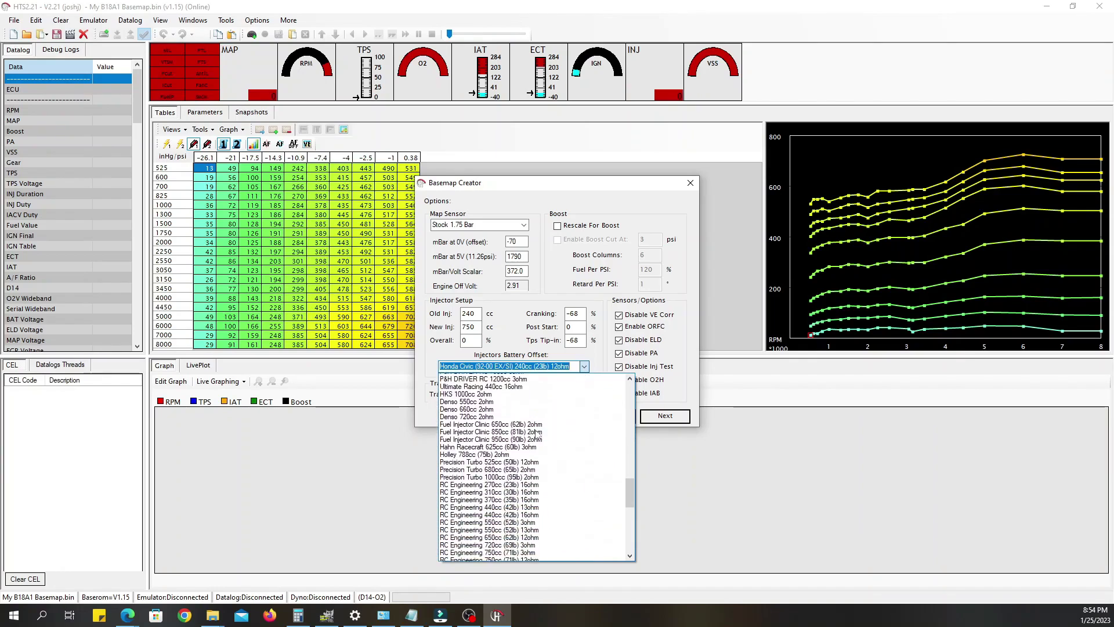
scroll(538, 434, down, 1)
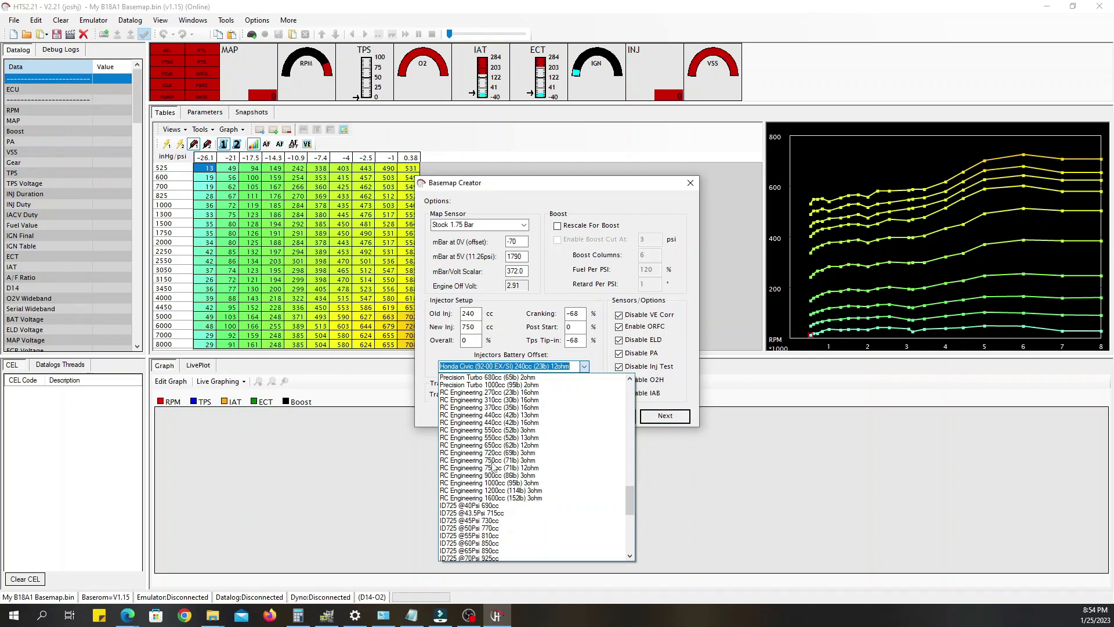
click(488, 461)
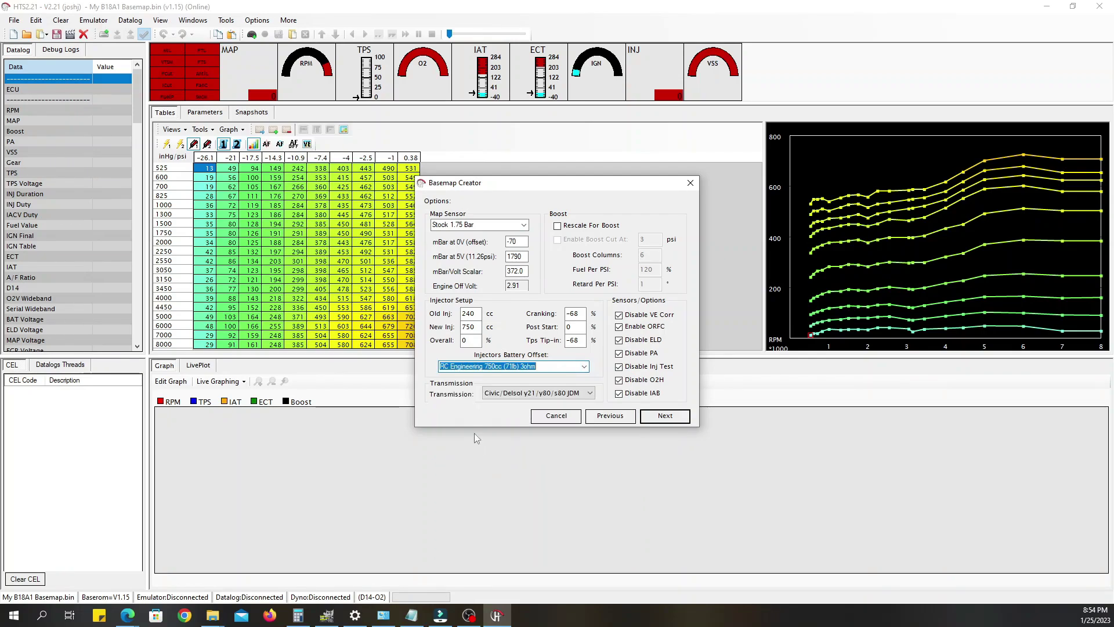
click(591, 394)
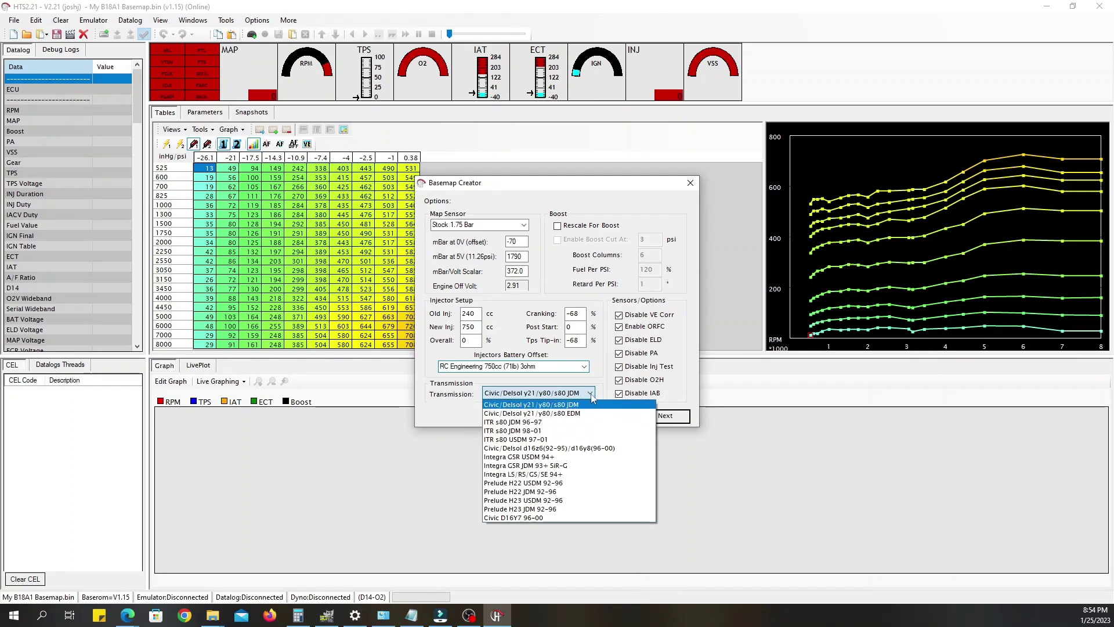
click(539, 475)
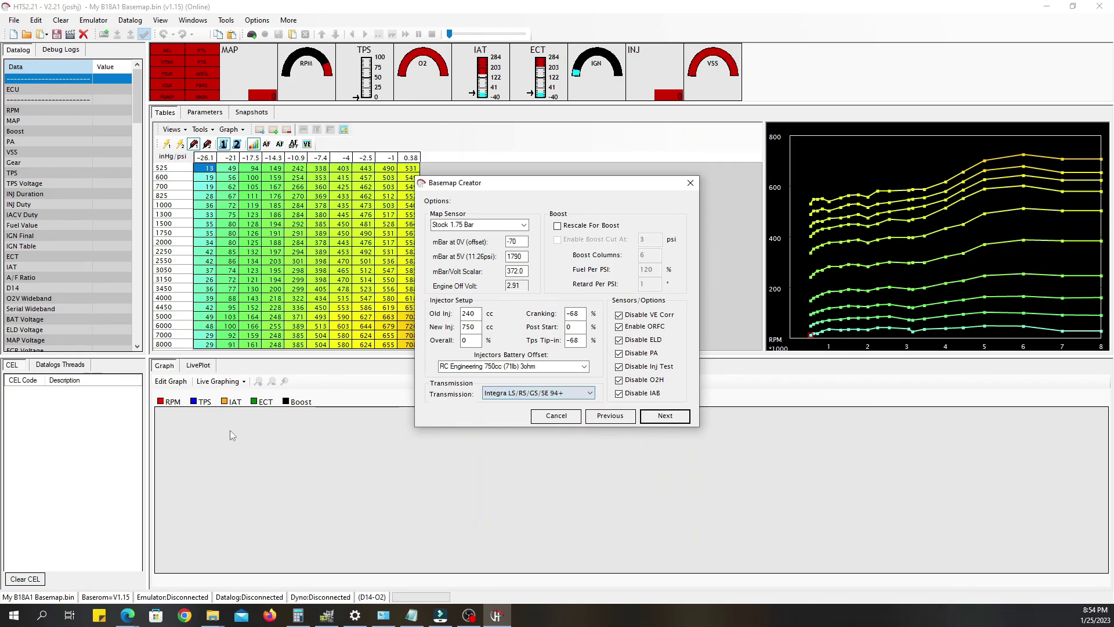
Step: Turn on Rescale For Boost and enable a boost cut at 6 psi
click(558, 226)
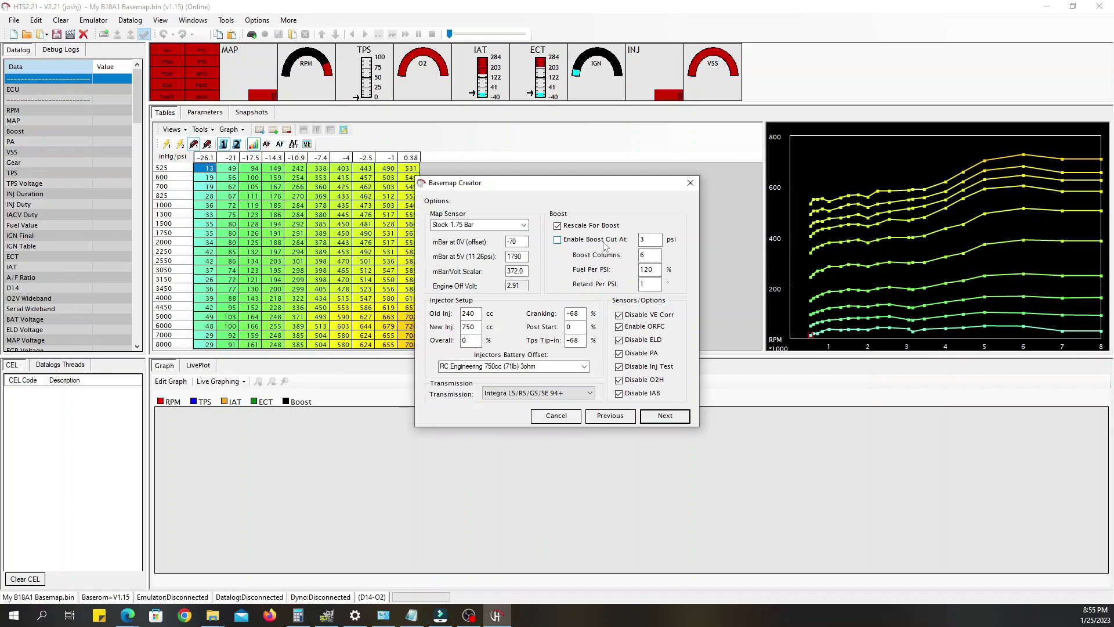
click(557, 241)
click(648, 238)
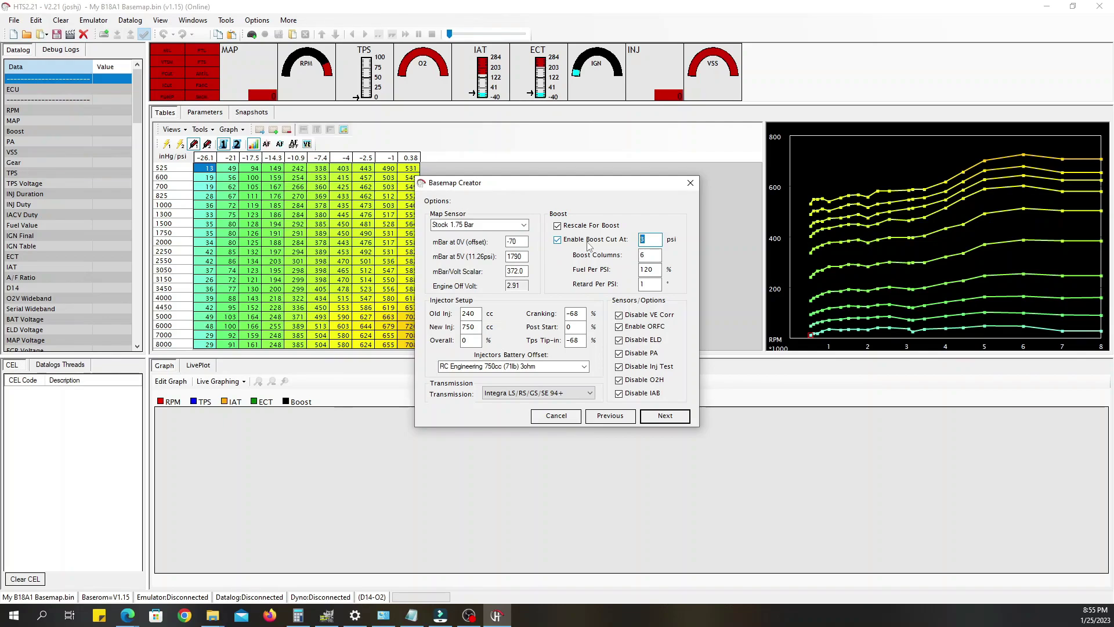
text(6)
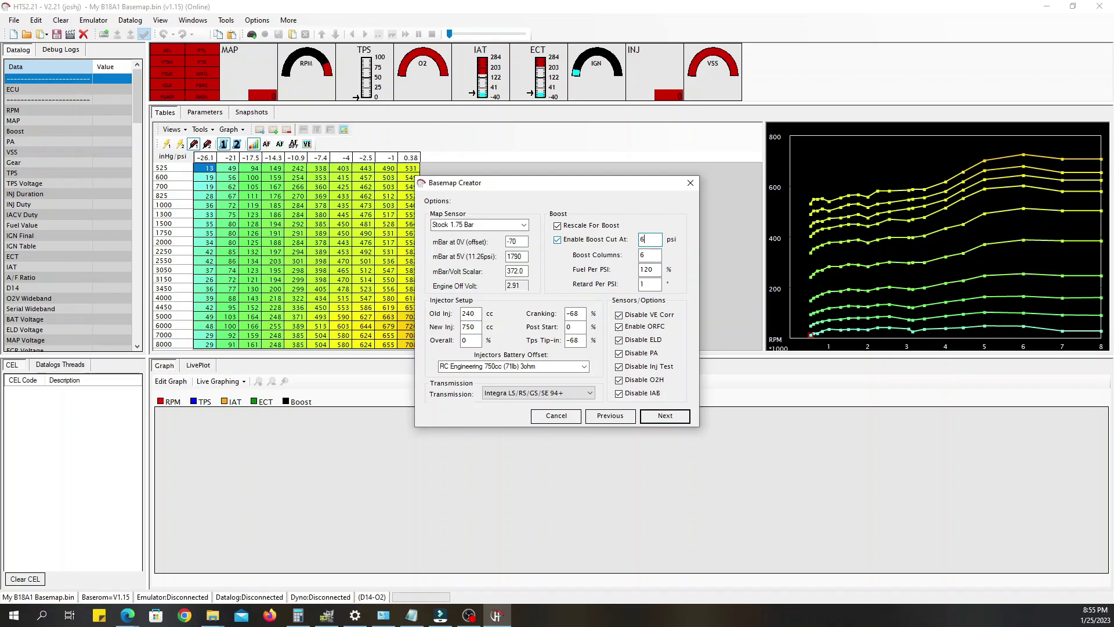
Step: Set Boost Columns to 14 and advance to the Use Maps From step
double_click(641, 258)
key(BackSpace)
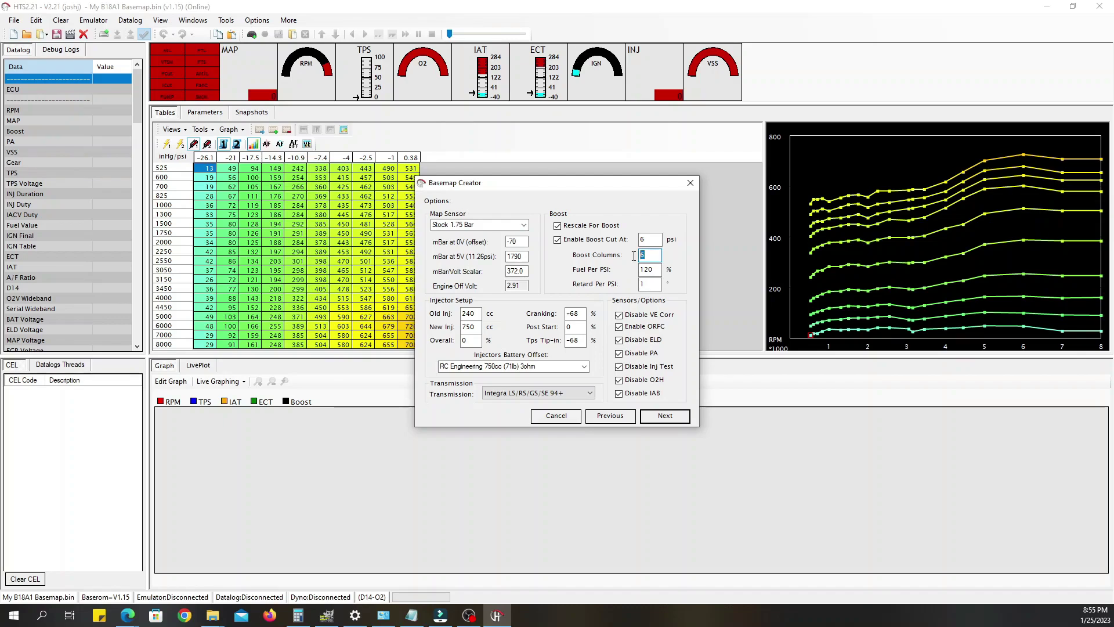
text(14)
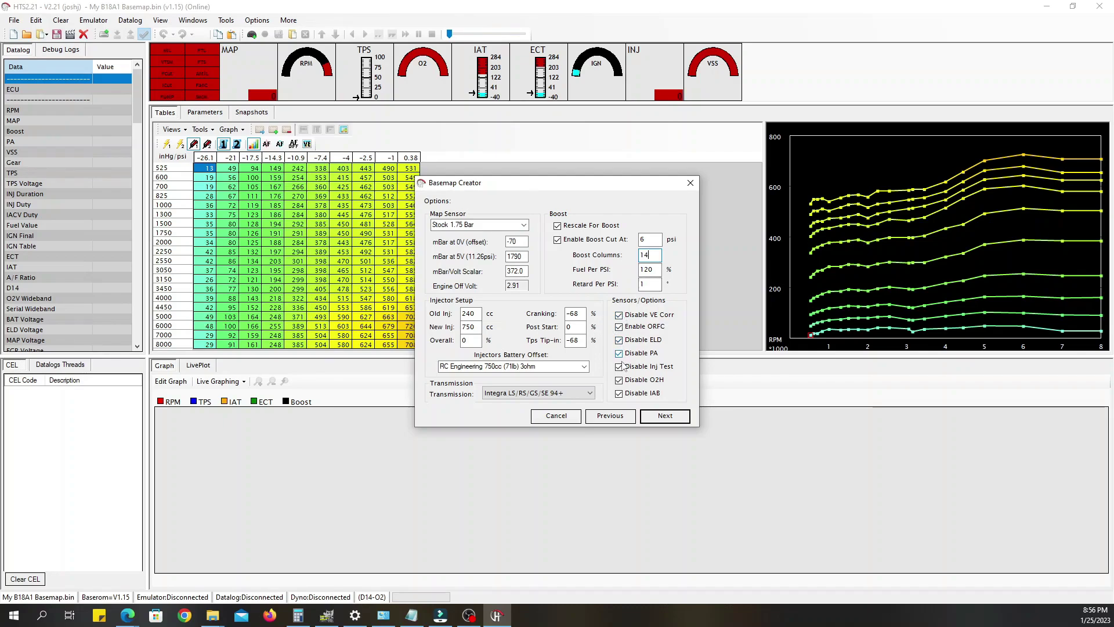
click(661, 416)
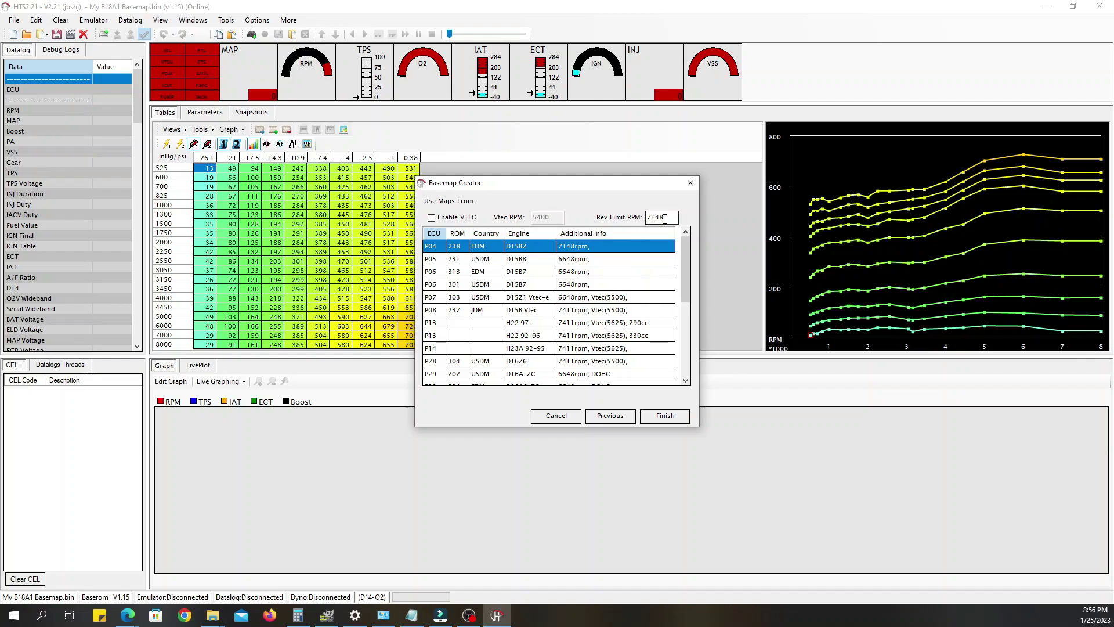
Step: Select the P75 232 USDM B18B map as the base and set Rev Limit RPM to 7000
click(606, 258)
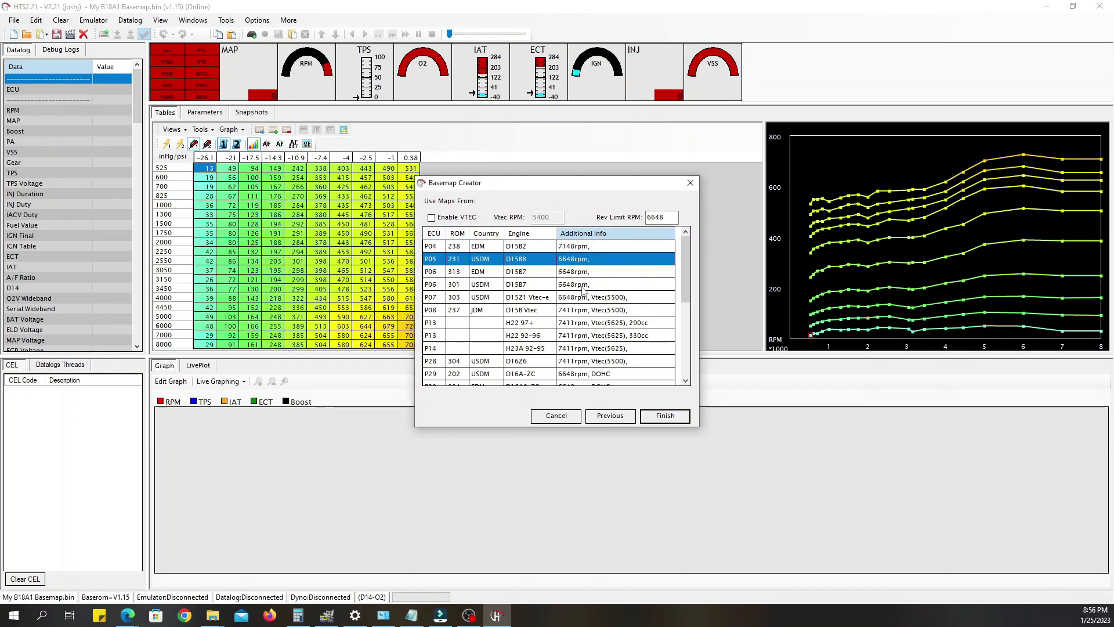
scroll(583, 290, down, 2)
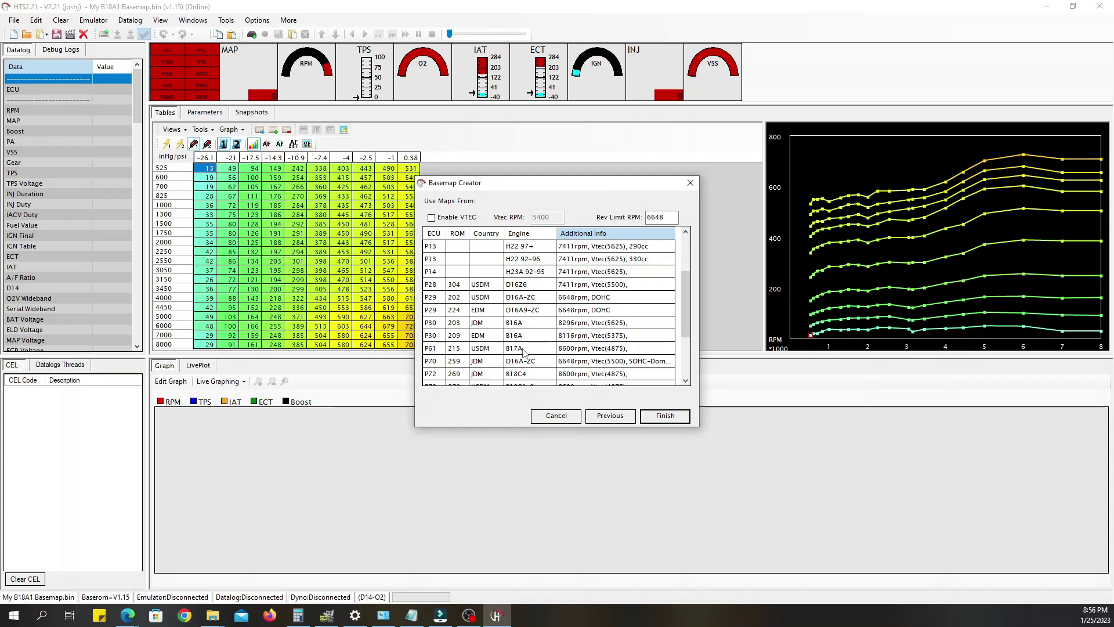
scroll(525, 350, down, 2)
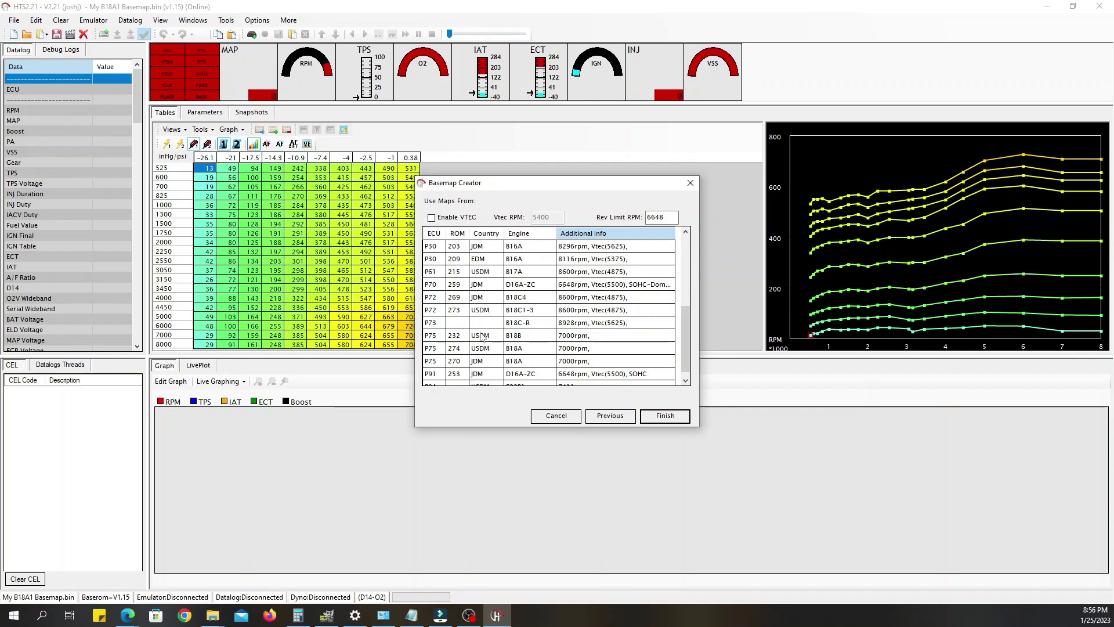
click(542, 339)
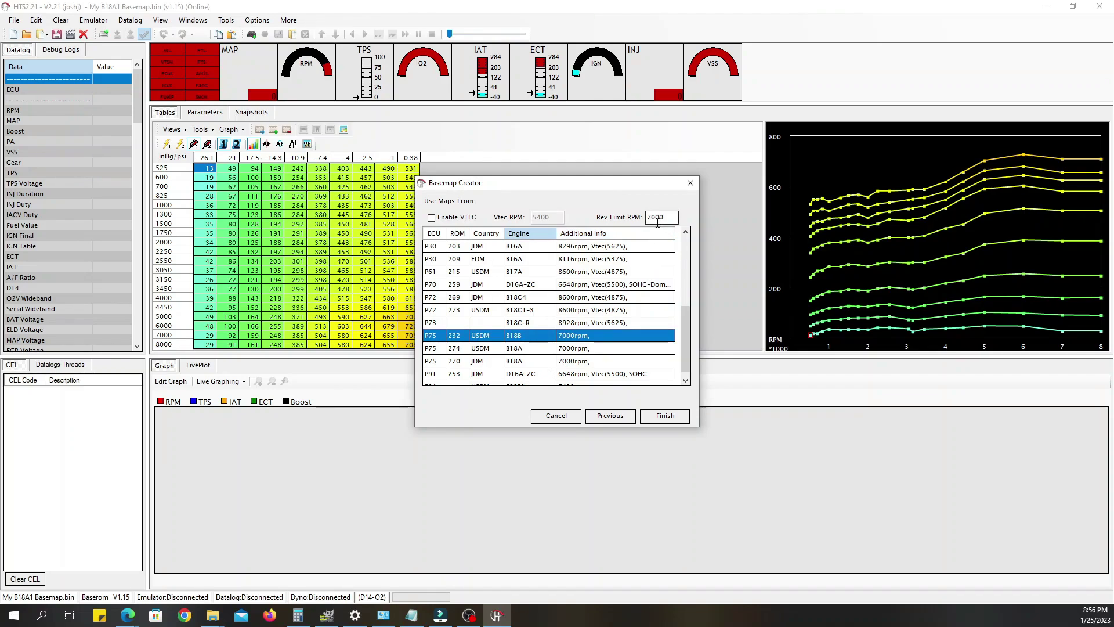
drag(668, 217, 648, 217)
key(BackSpace)
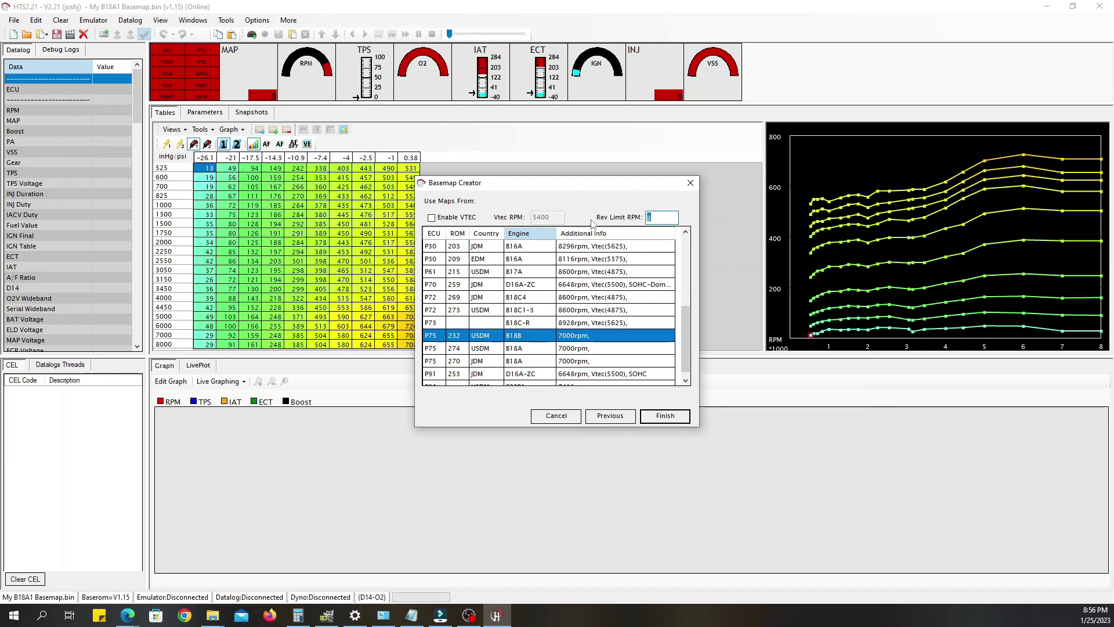
text(7000)
Step: Finish the demo basemap, enlarge the table area, and display the ignition table
click(666, 423)
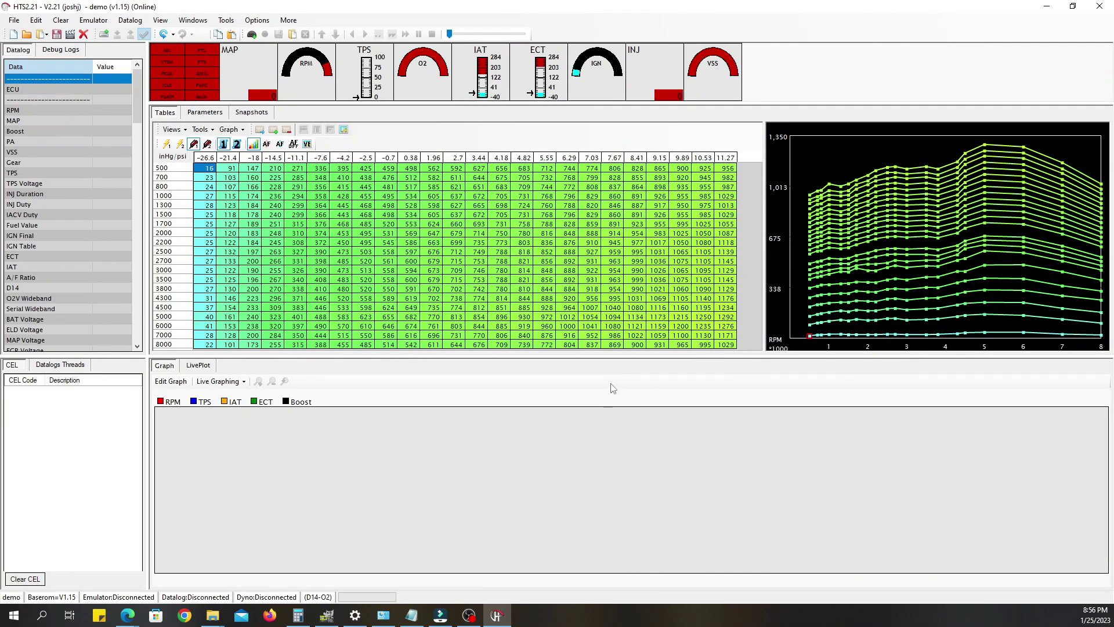
drag(623, 357, 622, 425)
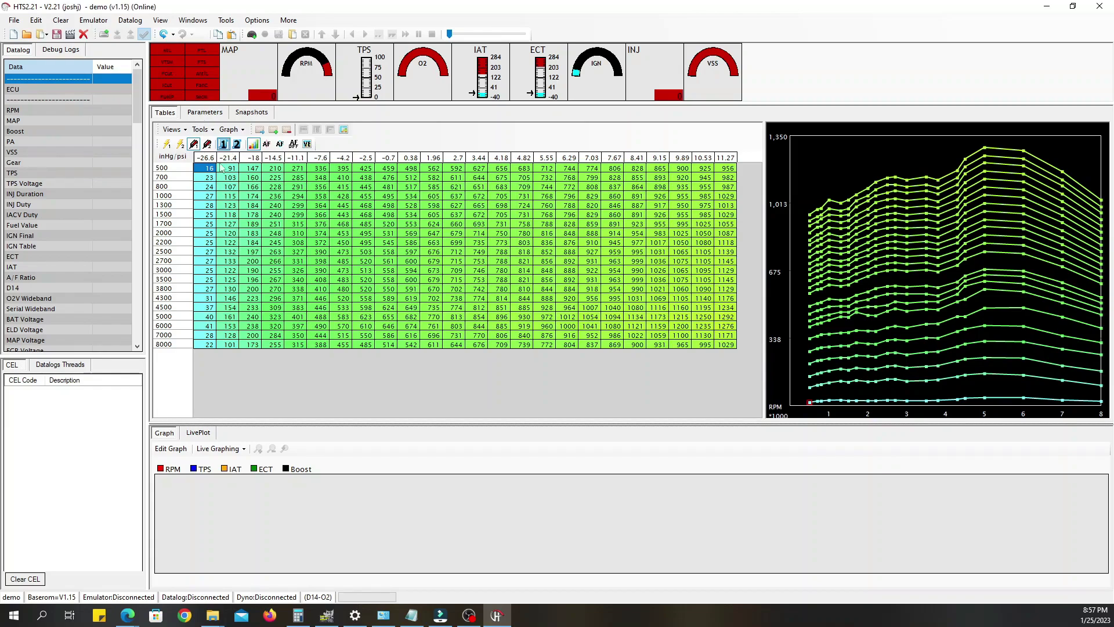
click(167, 145)
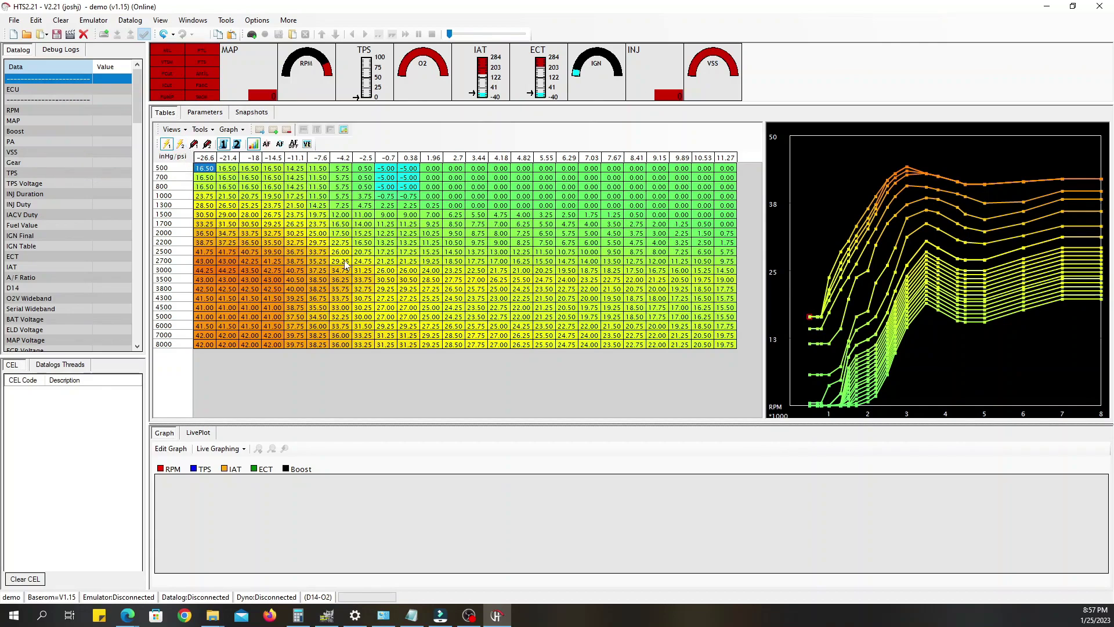
Step: Display the first target air/fuel table, stepping 14.70, 13.23 to 11.76
click(266, 144)
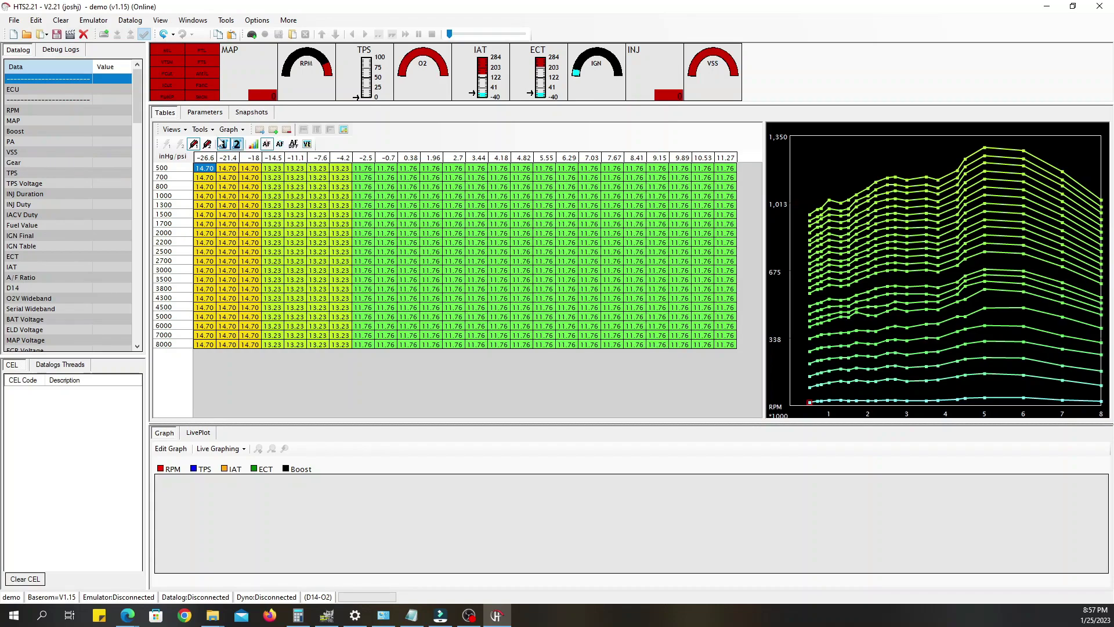
click(280, 144)
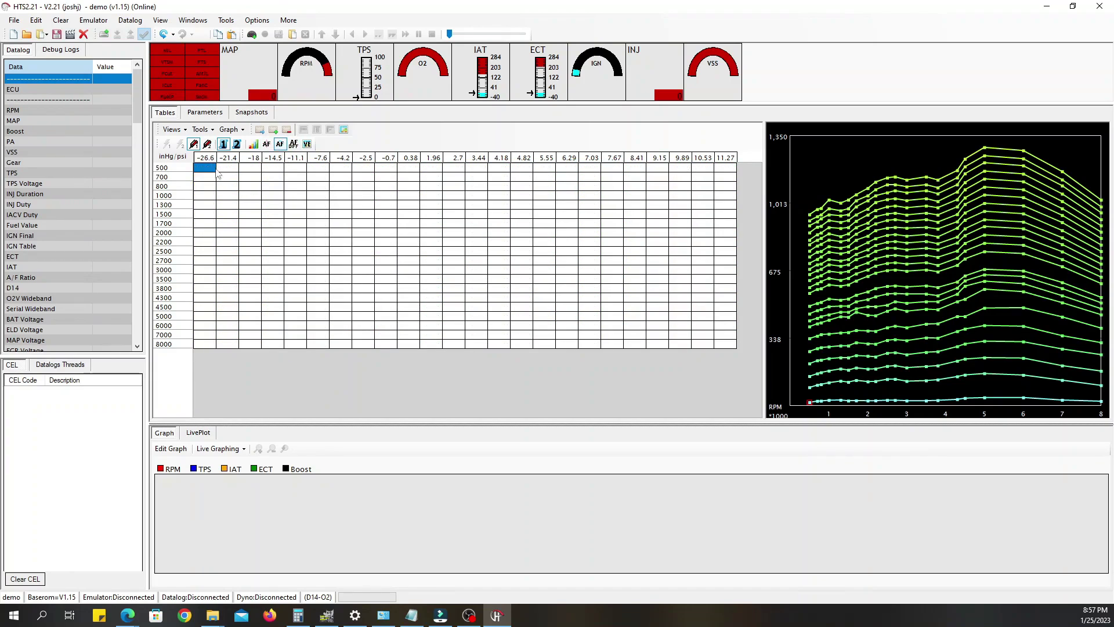
click(270, 143)
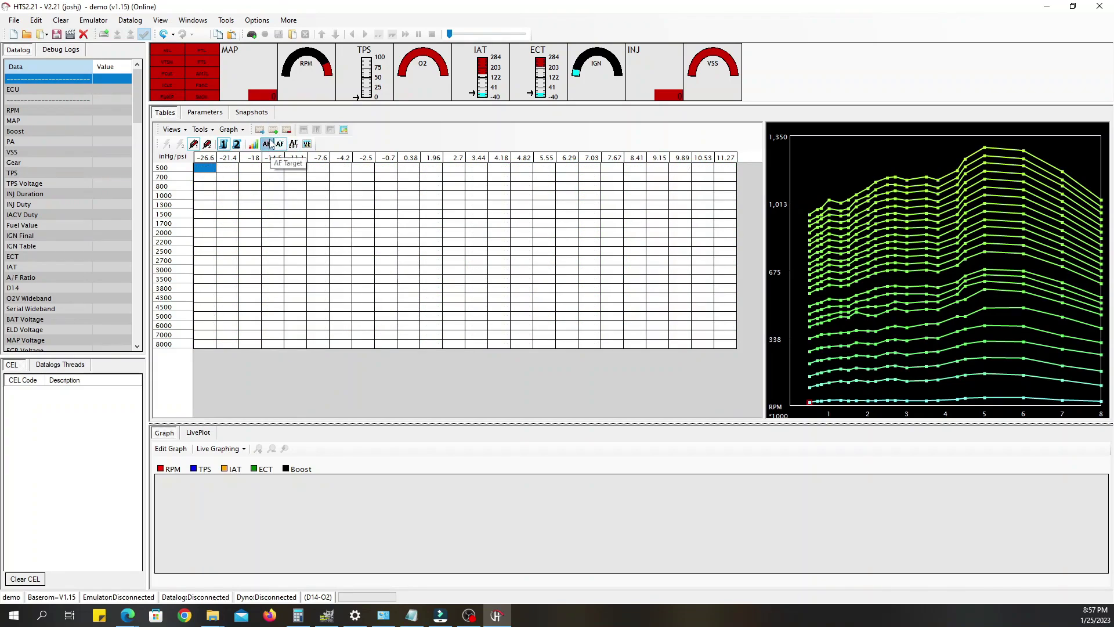
Step: Open the Options/Sensors page under Parameters > Main Settings
click(206, 113)
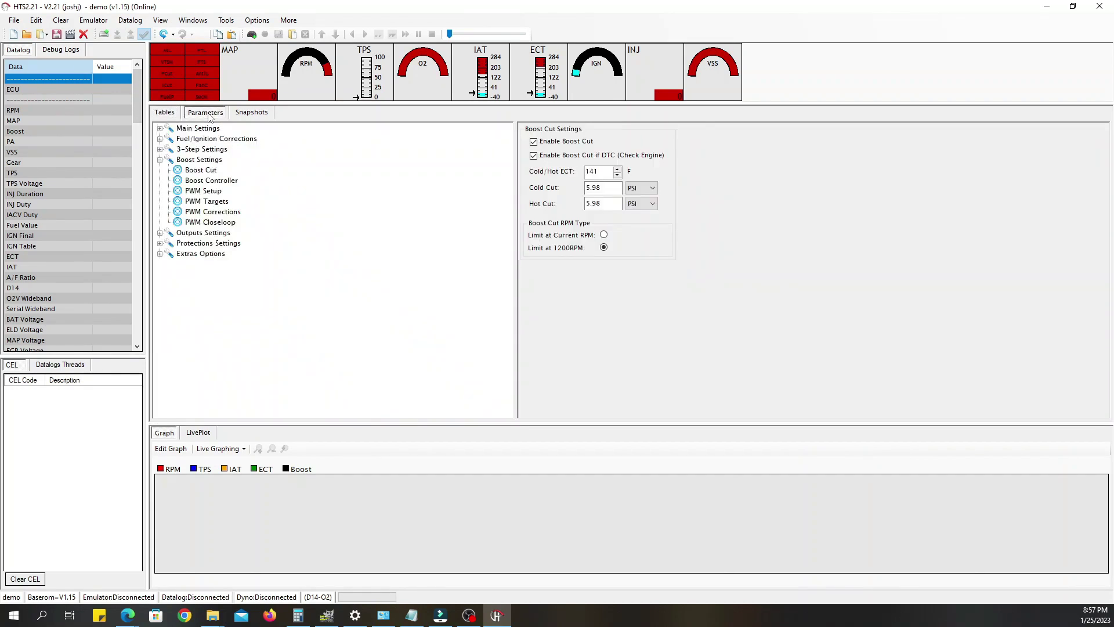
click(160, 128)
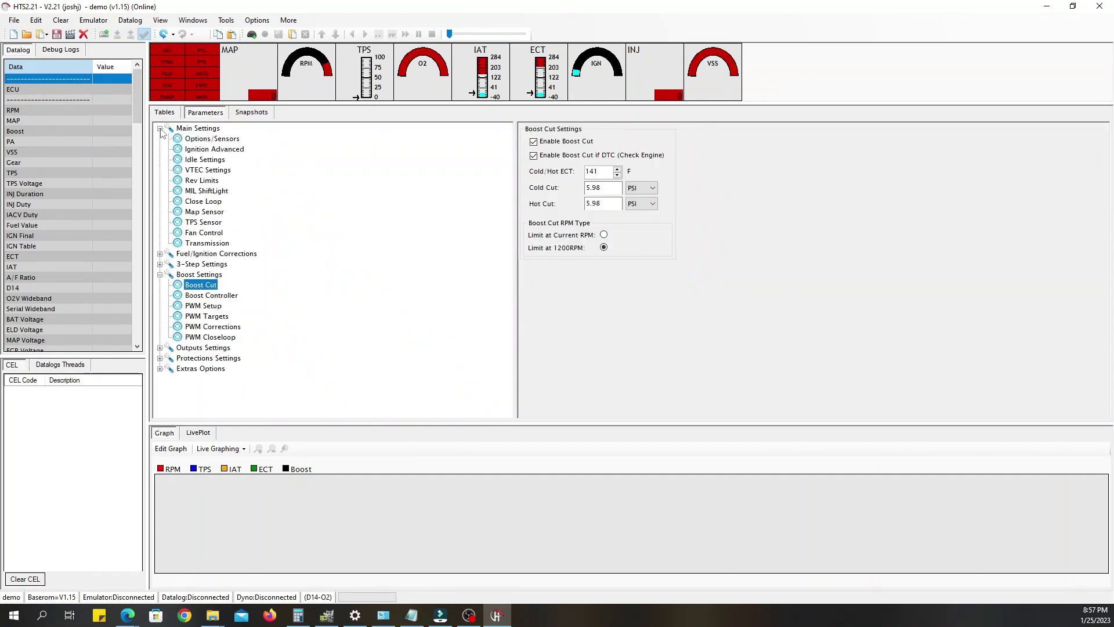
click(205, 139)
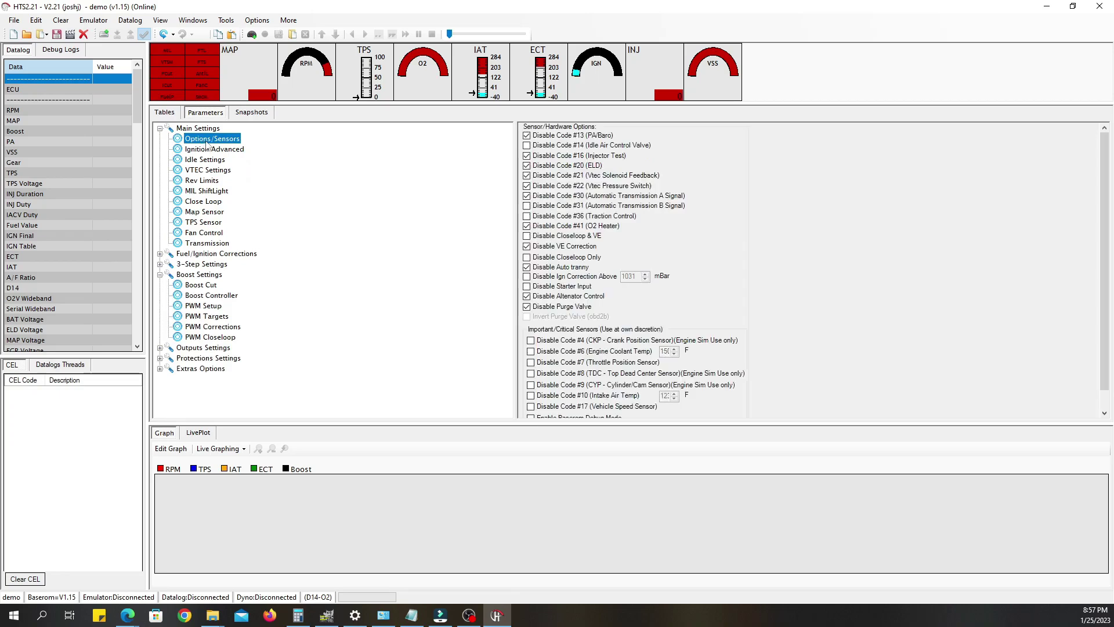
Step: Disable Code #31 and Closeloop & VE, leaving Code #14 enabled
click(527, 146)
click(527, 146)
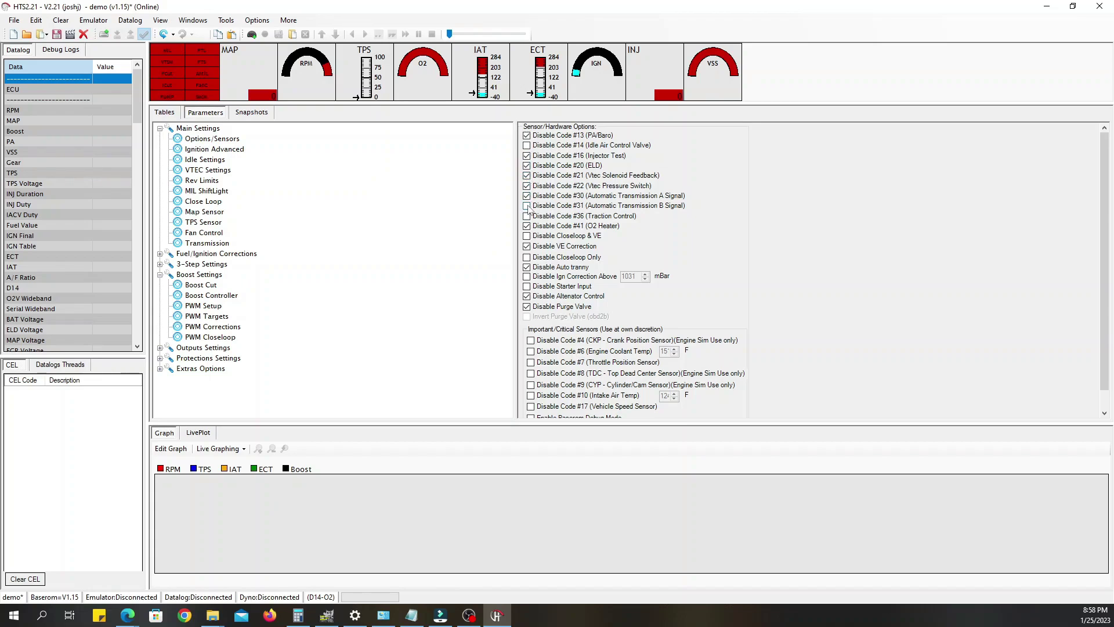
click(527, 205)
click(527, 236)
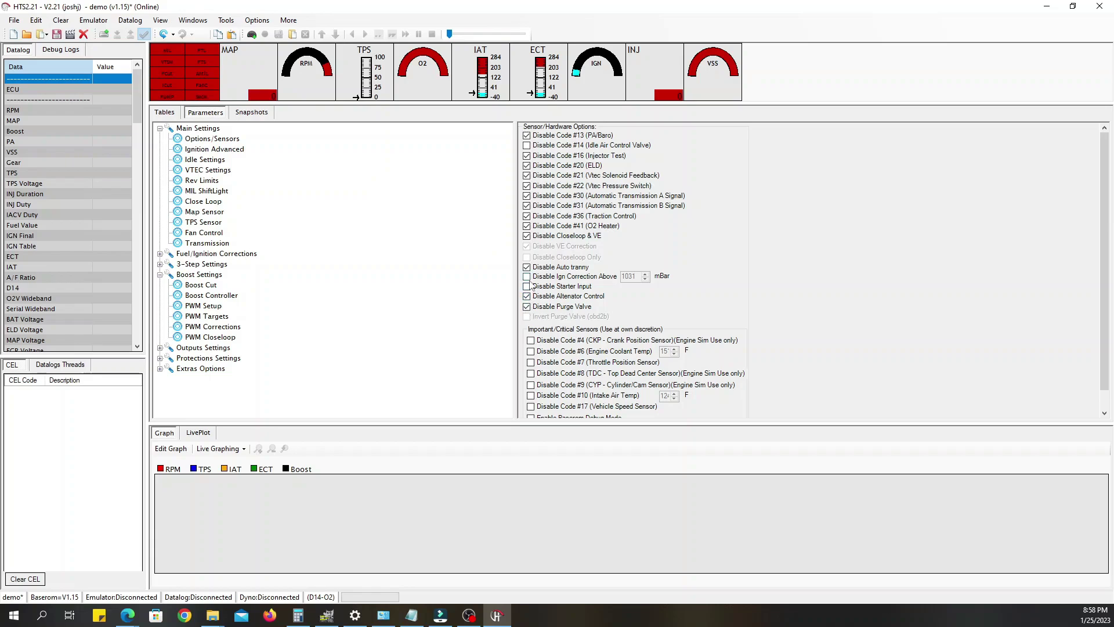
scroll(530, 360, down, 1)
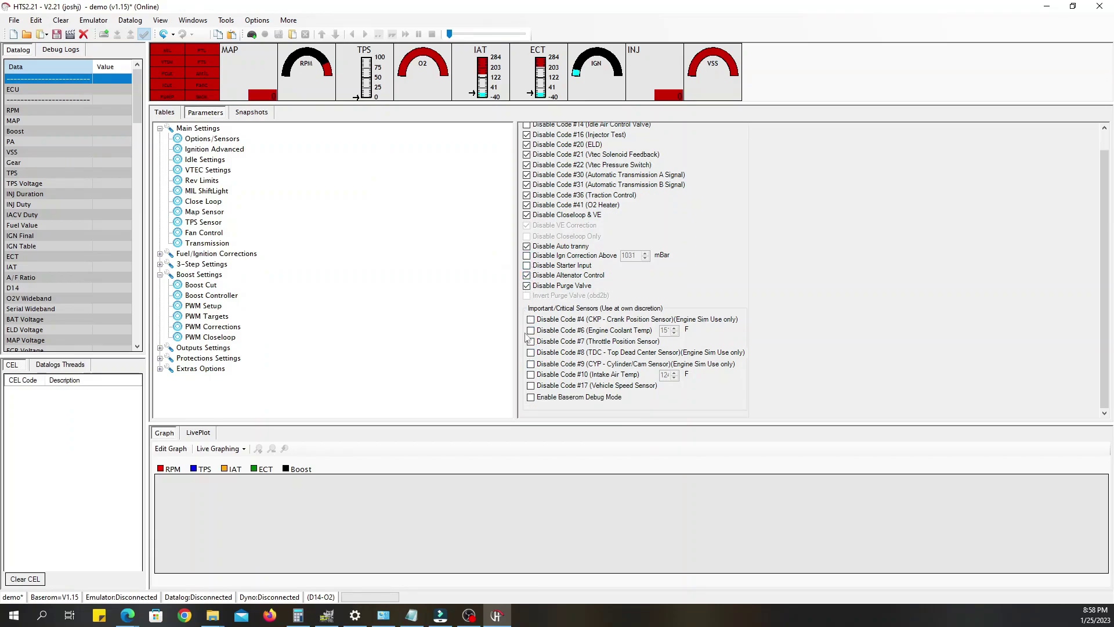
Step: Review Ignition Advanced, Idle, VTEC, Rev Limits and MIL ShiftLight settings, ending on Close Loop
click(215, 150)
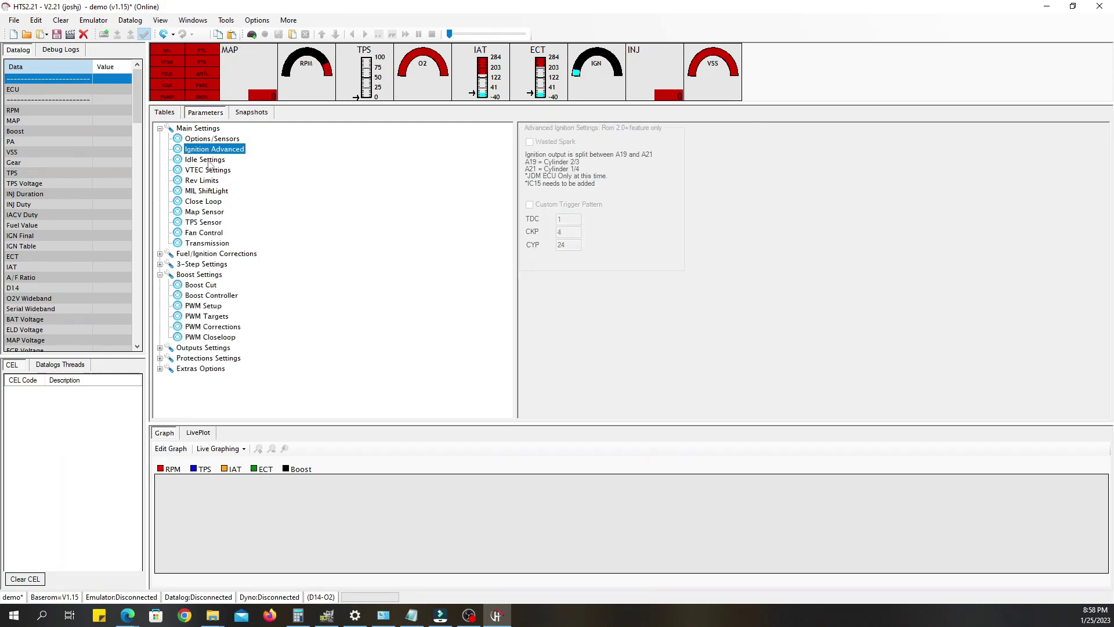
click(209, 161)
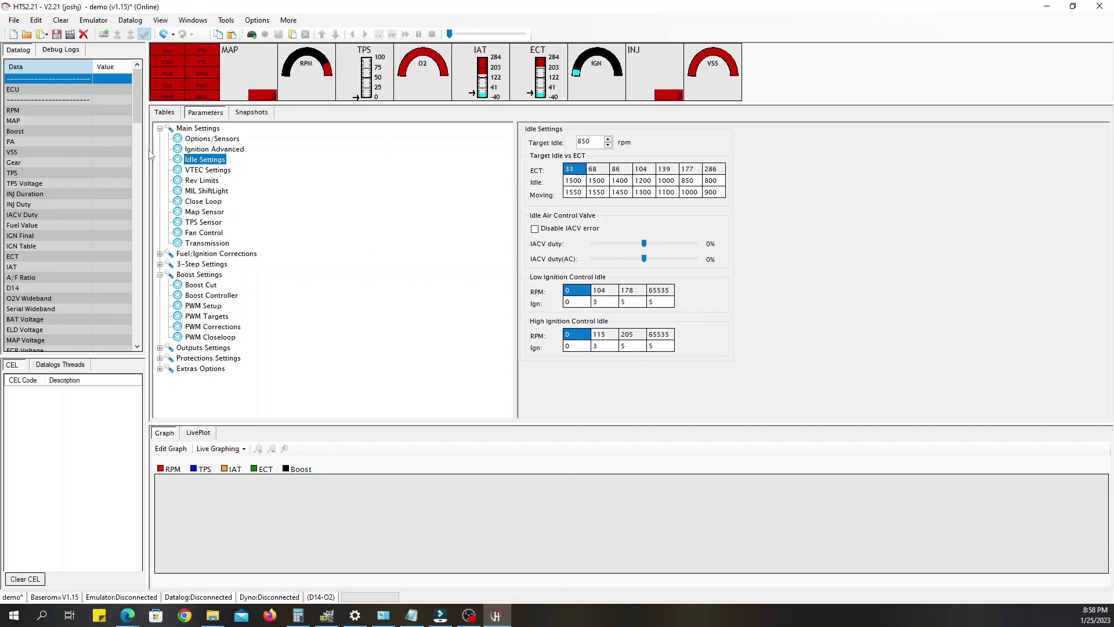
click(213, 172)
click(209, 181)
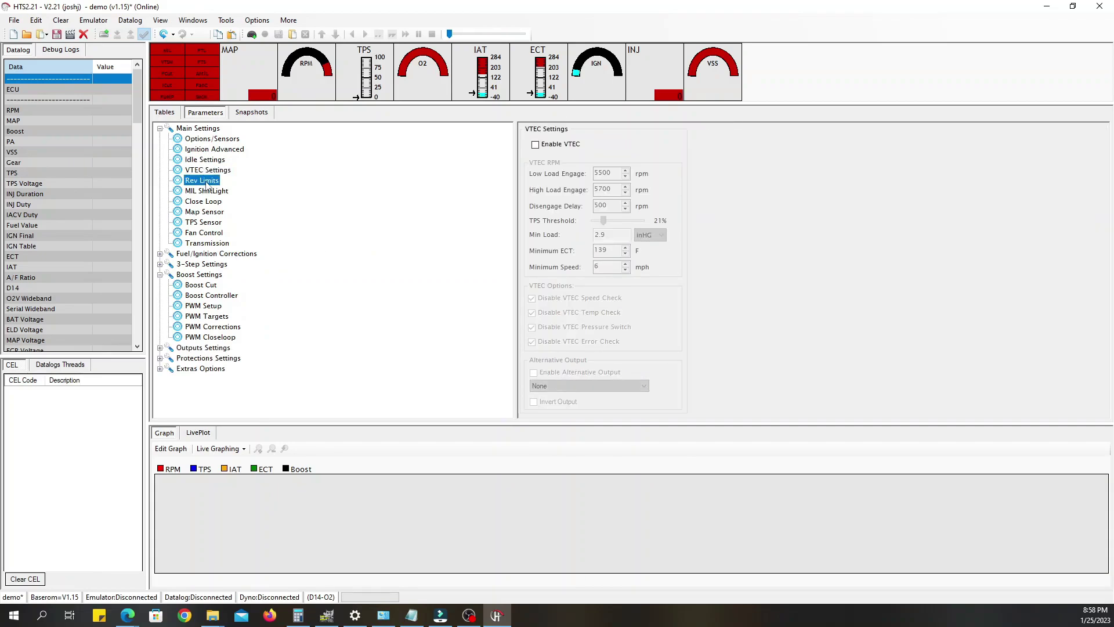
click(207, 170)
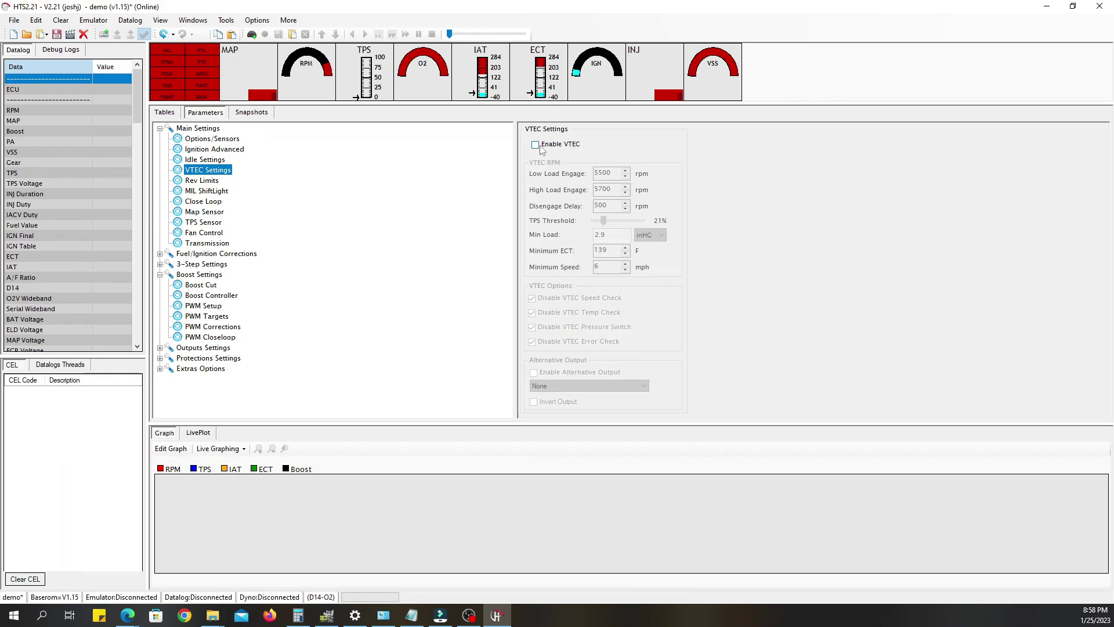
click(214, 182)
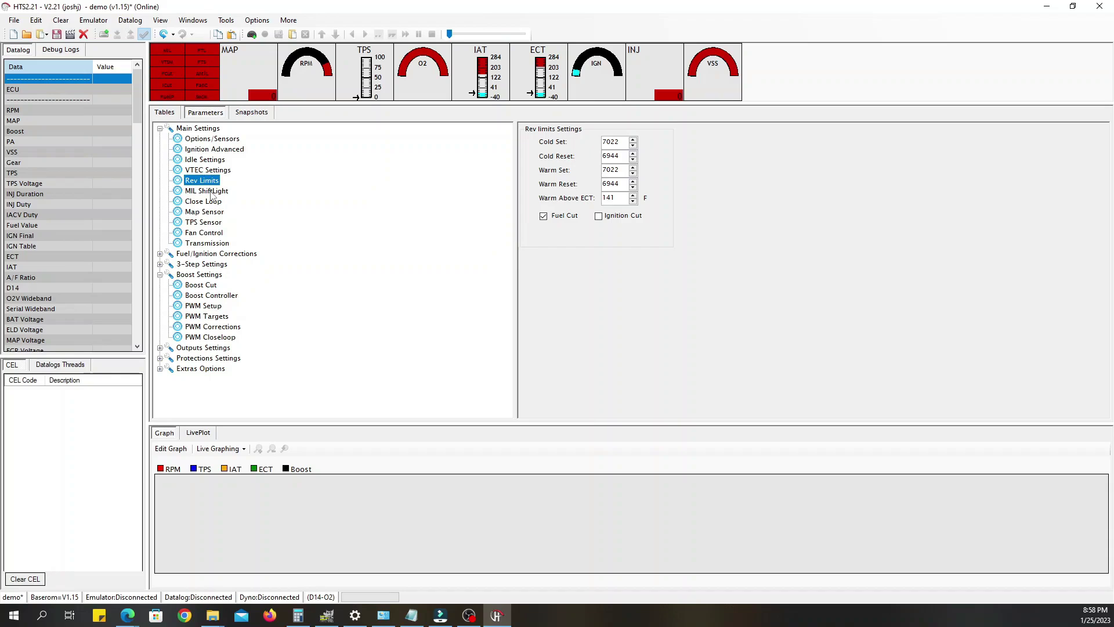
click(212, 192)
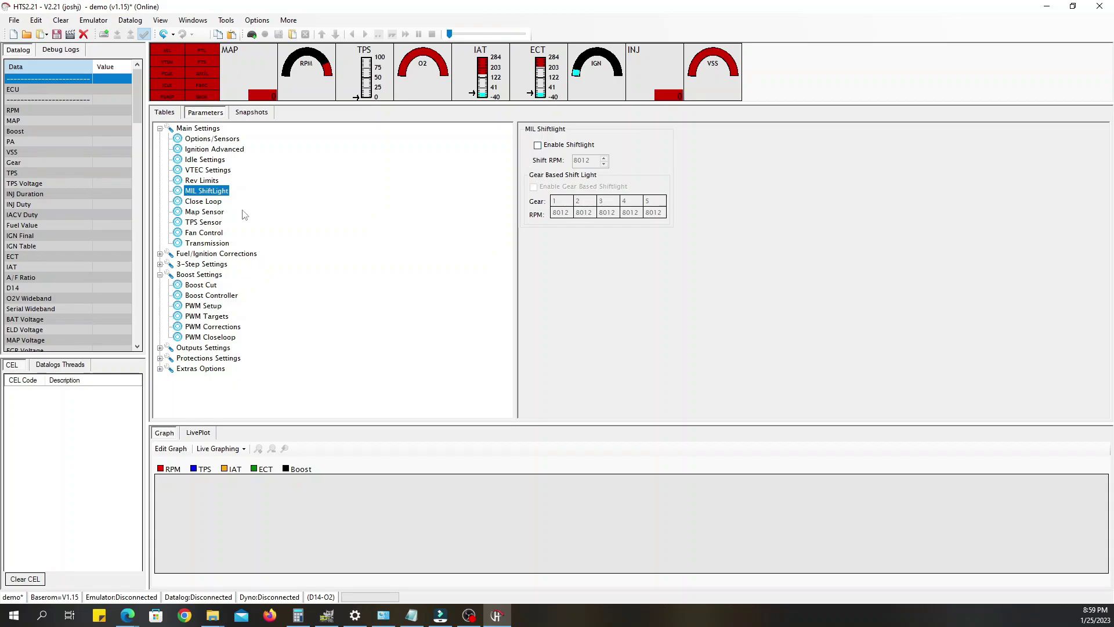
click(193, 203)
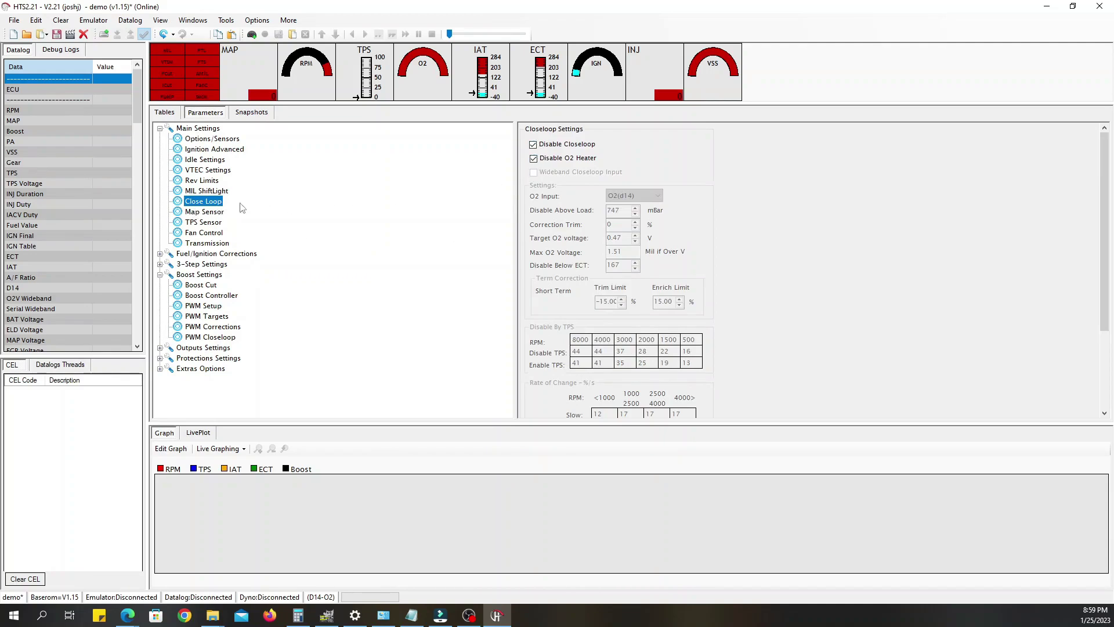
Step: Review the MAP and TPS sensor settings, then disable Fan Control
click(205, 212)
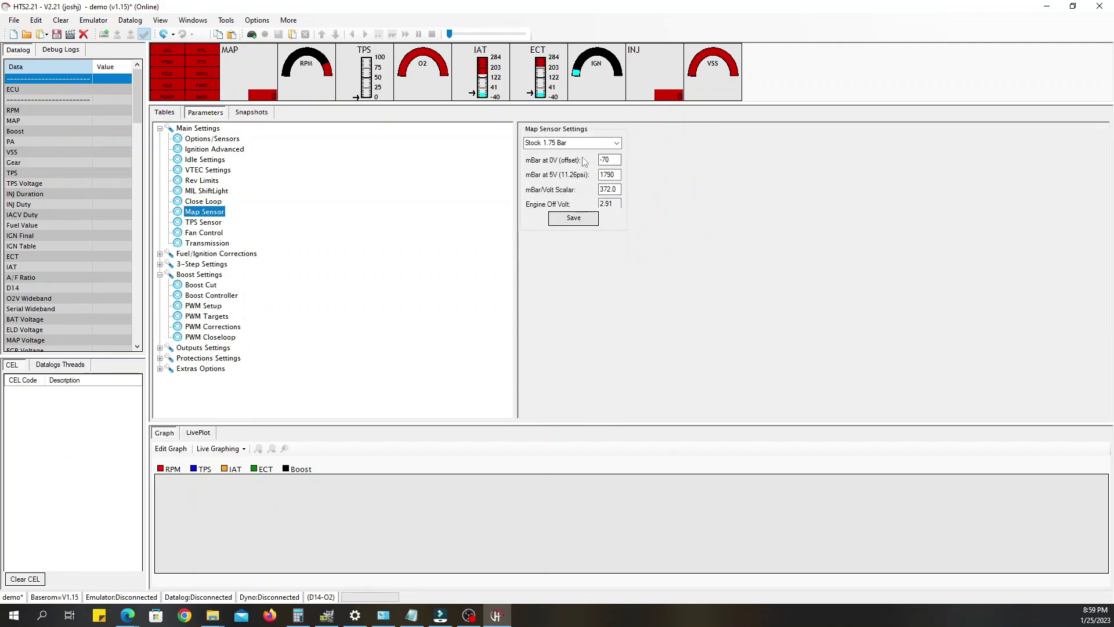
click(214, 224)
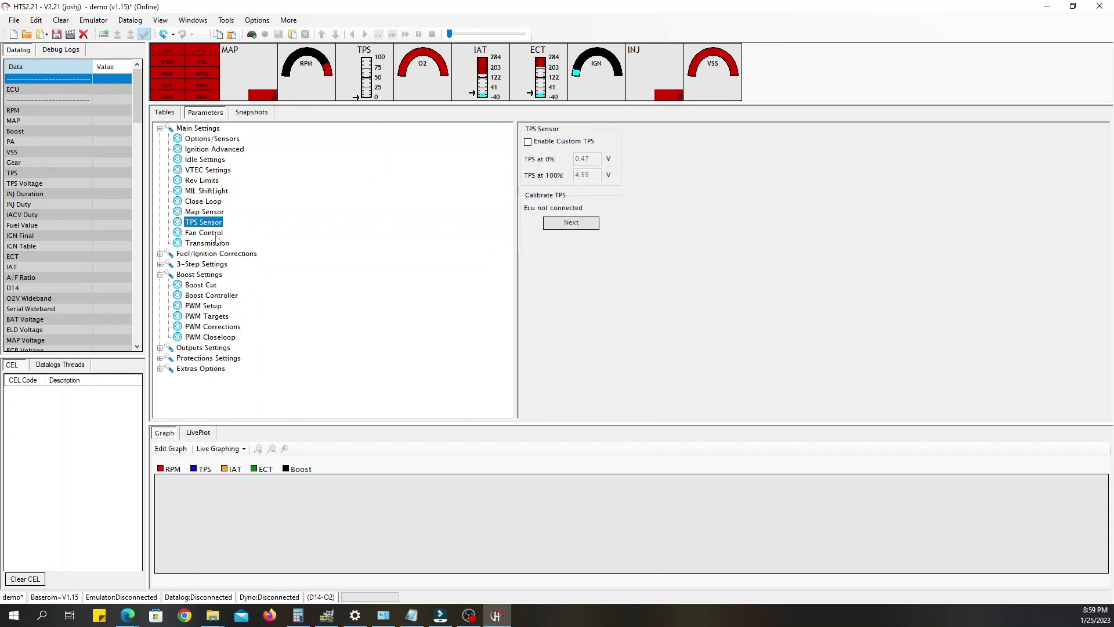
click(212, 233)
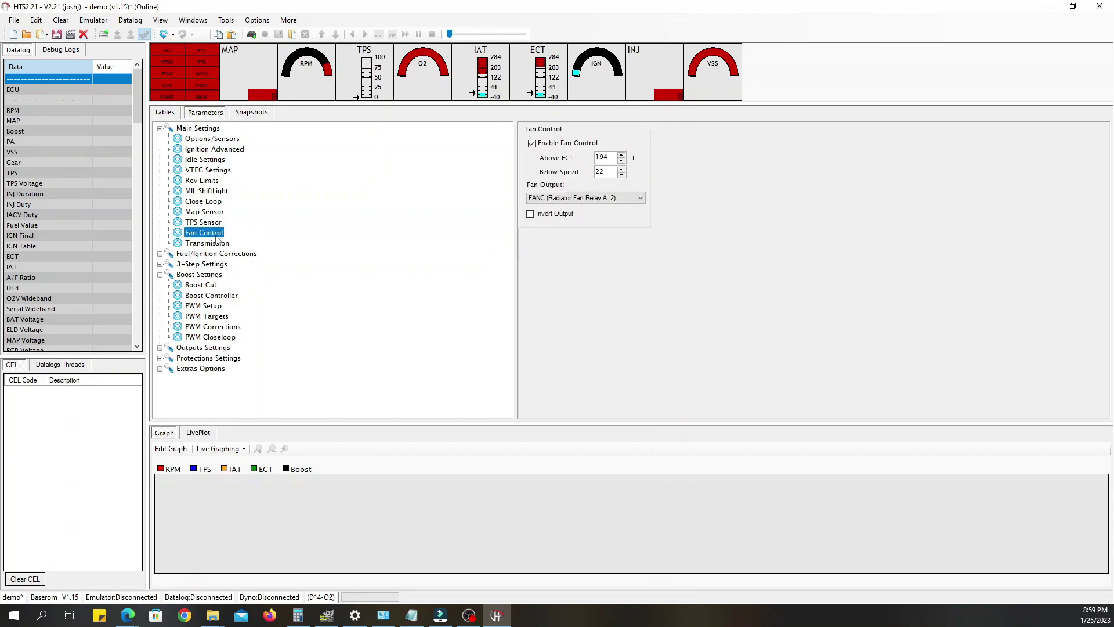
click(531, 144)
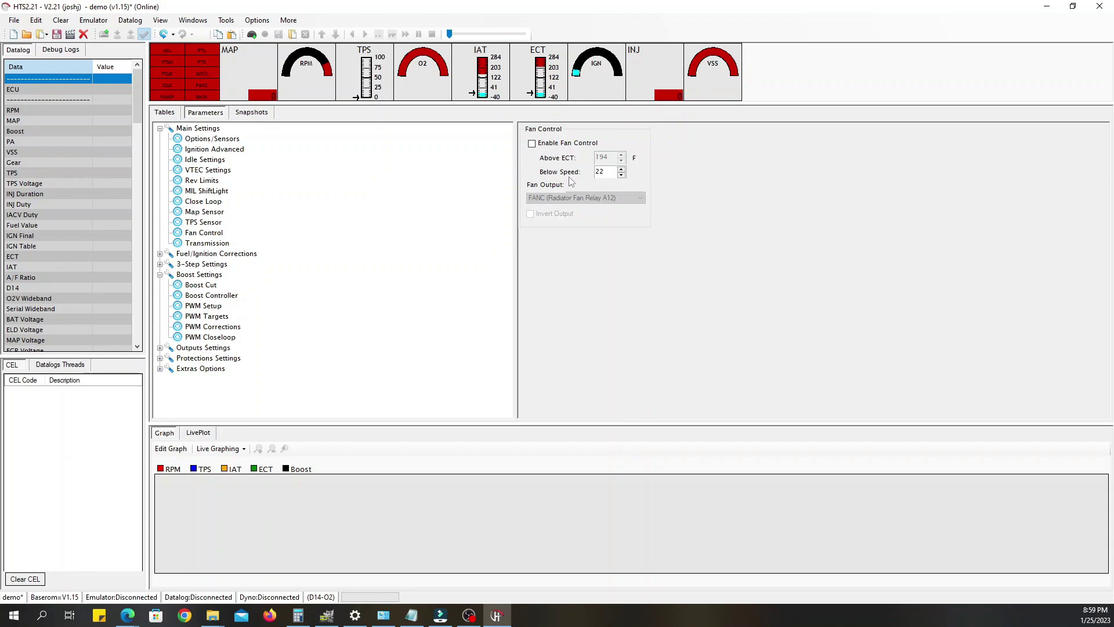
Step: Keep the transmission on the Integra LS/RS/GS/SE 94+ preset with custom ratio left off
click(218, 244)
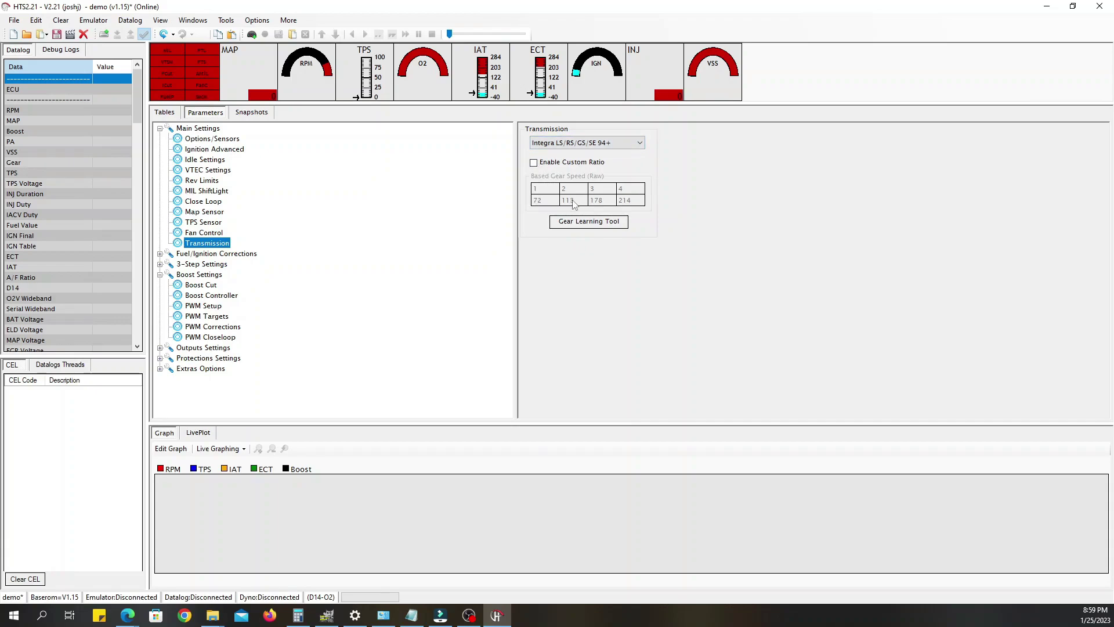
click(538, 164)
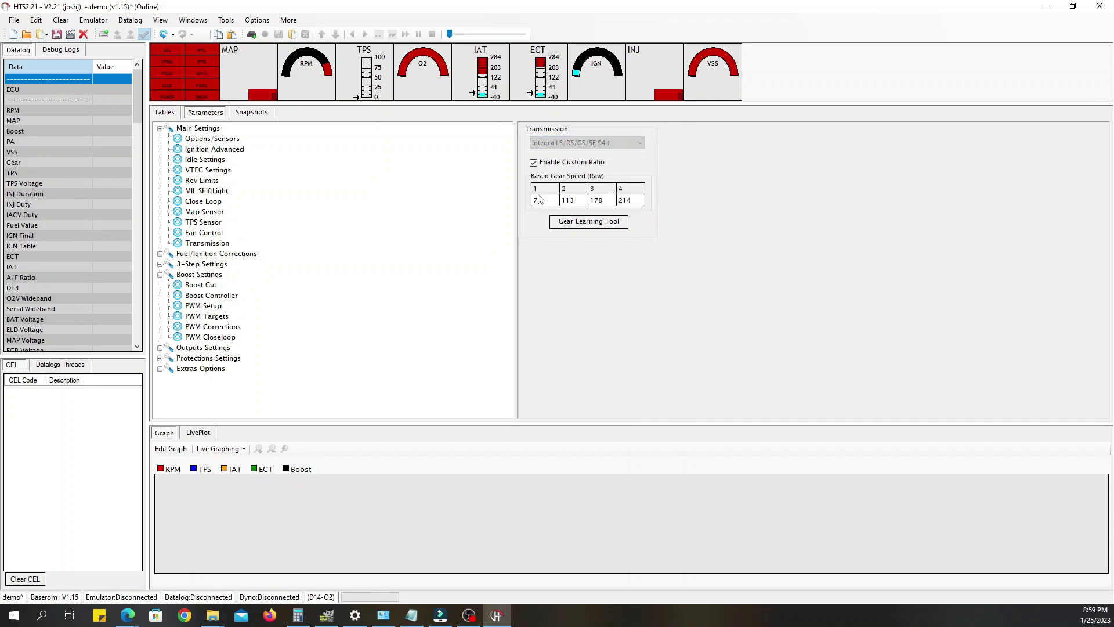
click(535, 163)
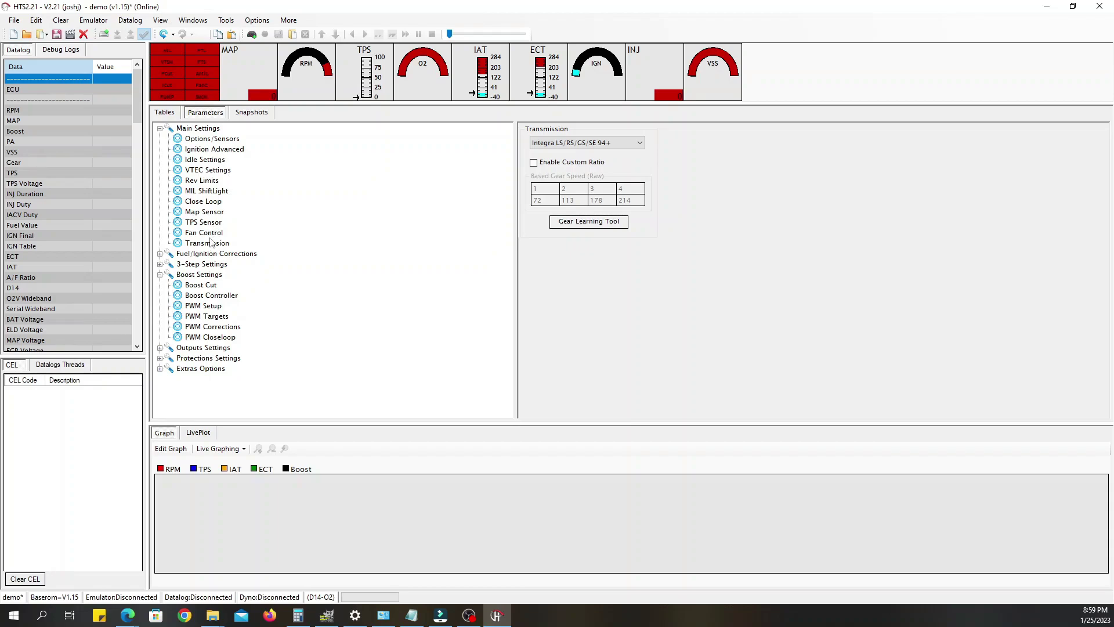
Step: Expand Fuel/Ignition Corrections and review the Injector Calibration settings
click(197, 256)
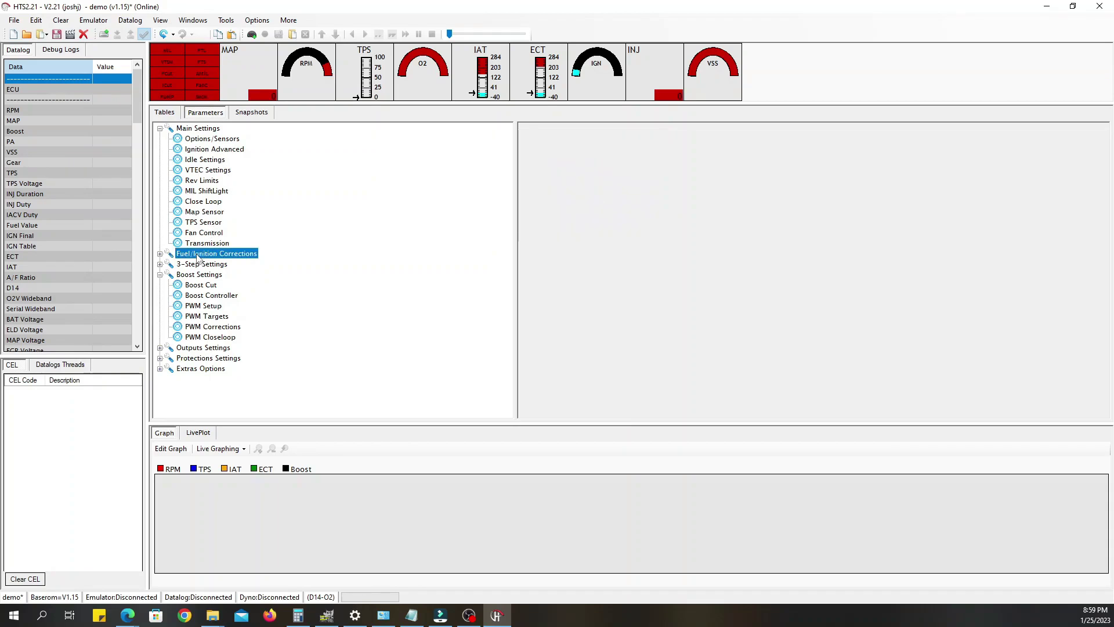
click(160, 254)
click(199, 265)
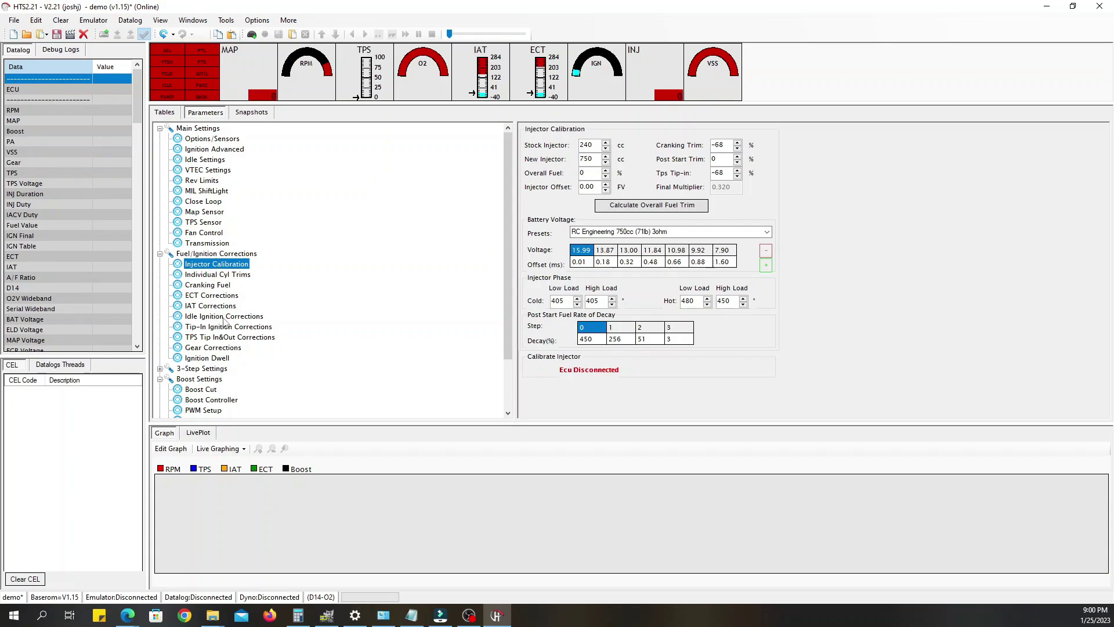
Step: Leave the 2-step launch control input Disabled and select the Boost Settings group
click(202, 372)
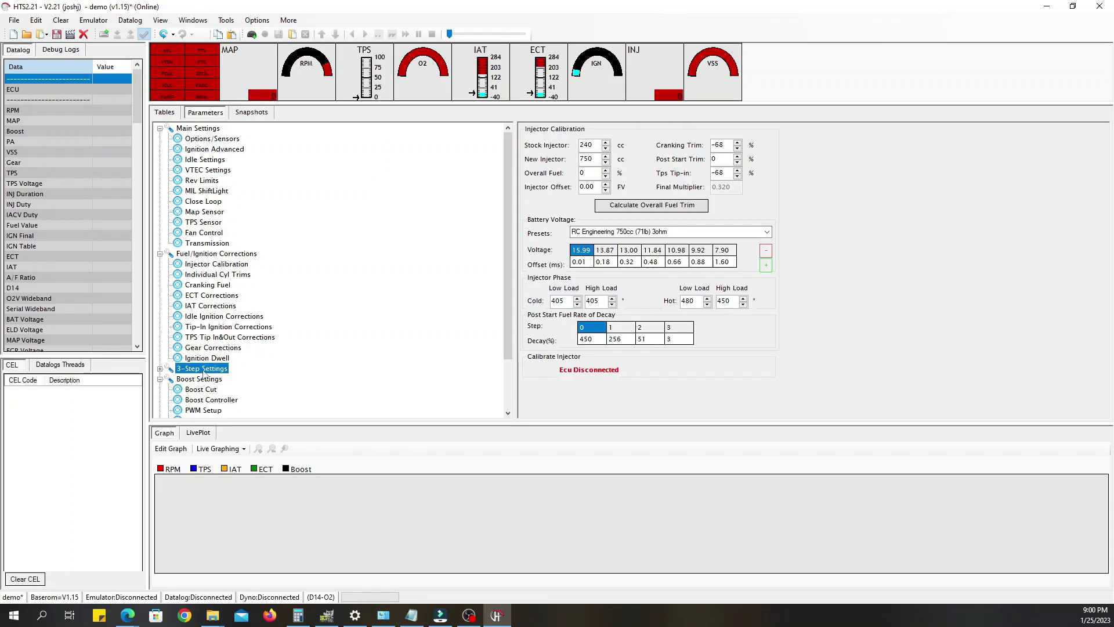
click(160, 369)
click(195, 379)
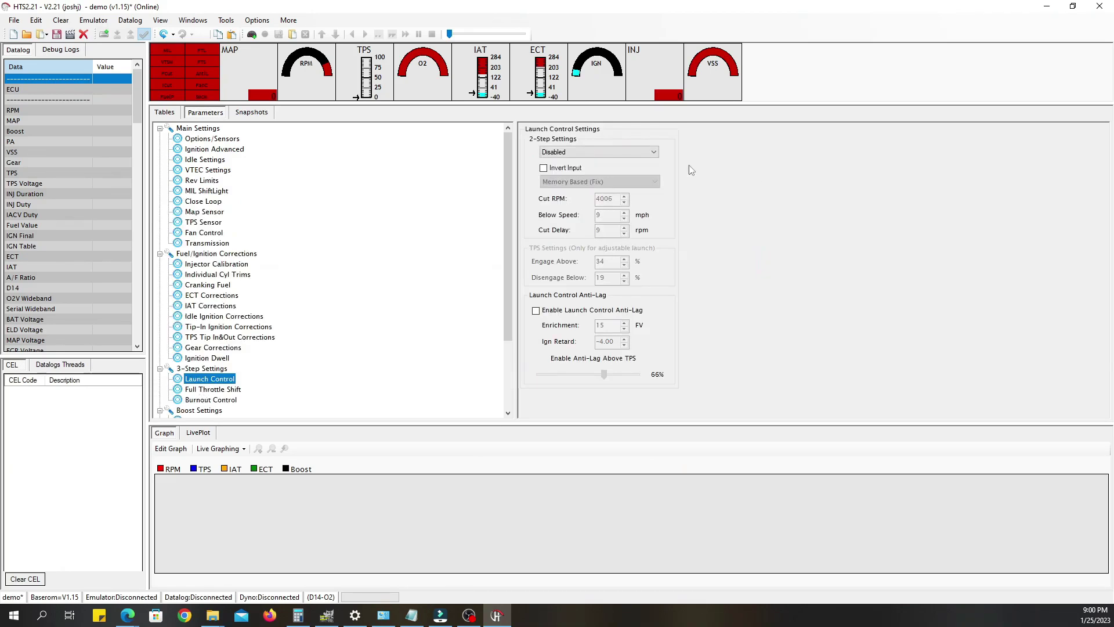
click(656, 152)
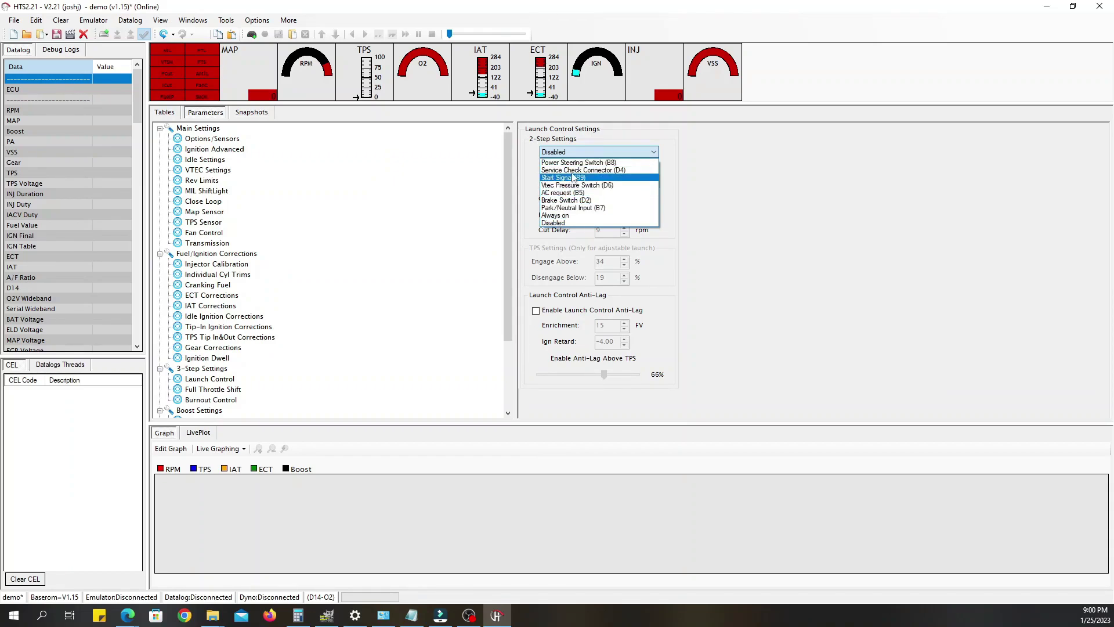
click(801, 227)
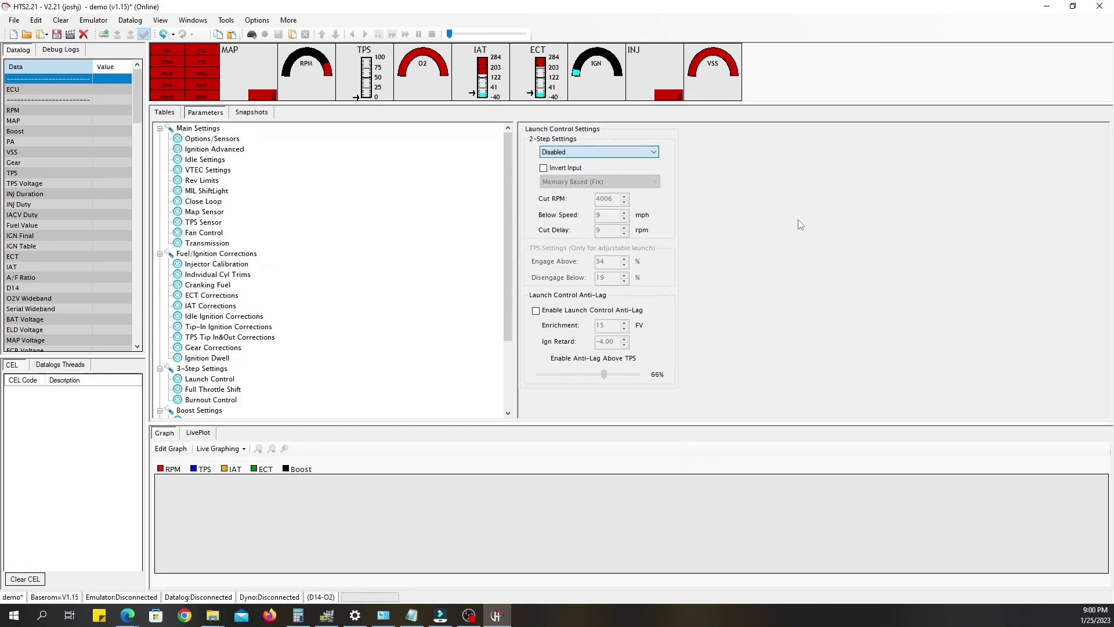
scroll(215, 365, down, 1)
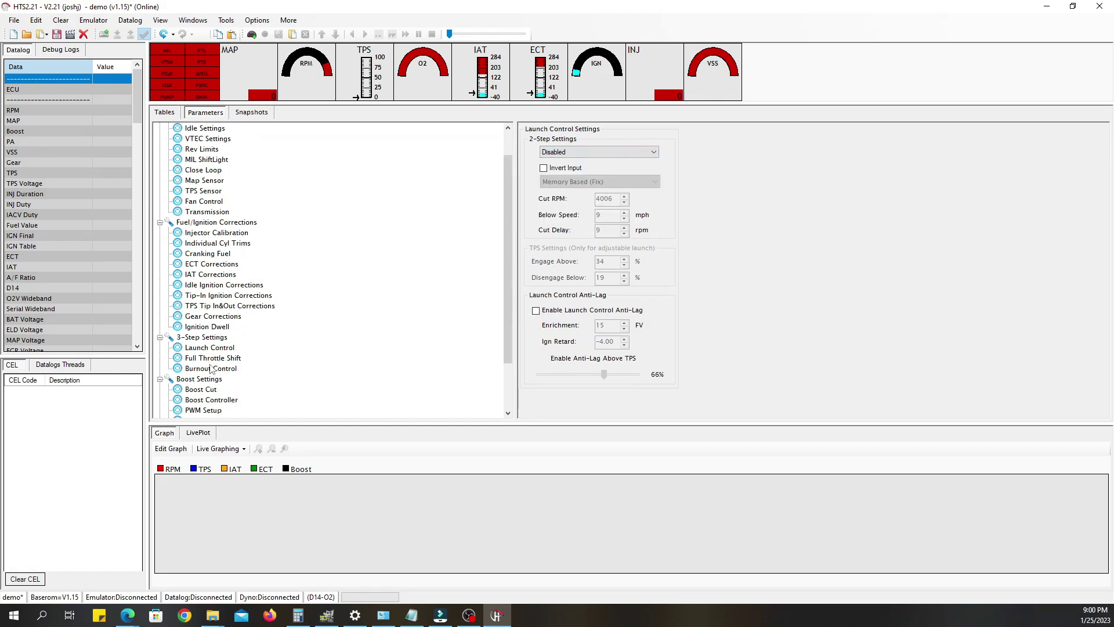
click(182, 380)
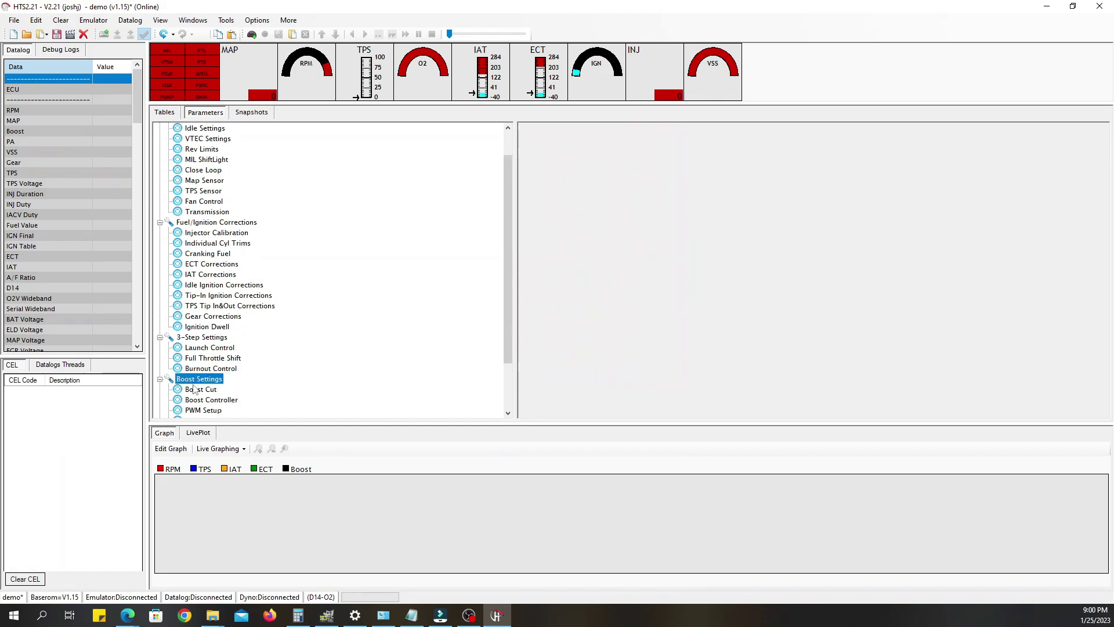
click(195, 390)
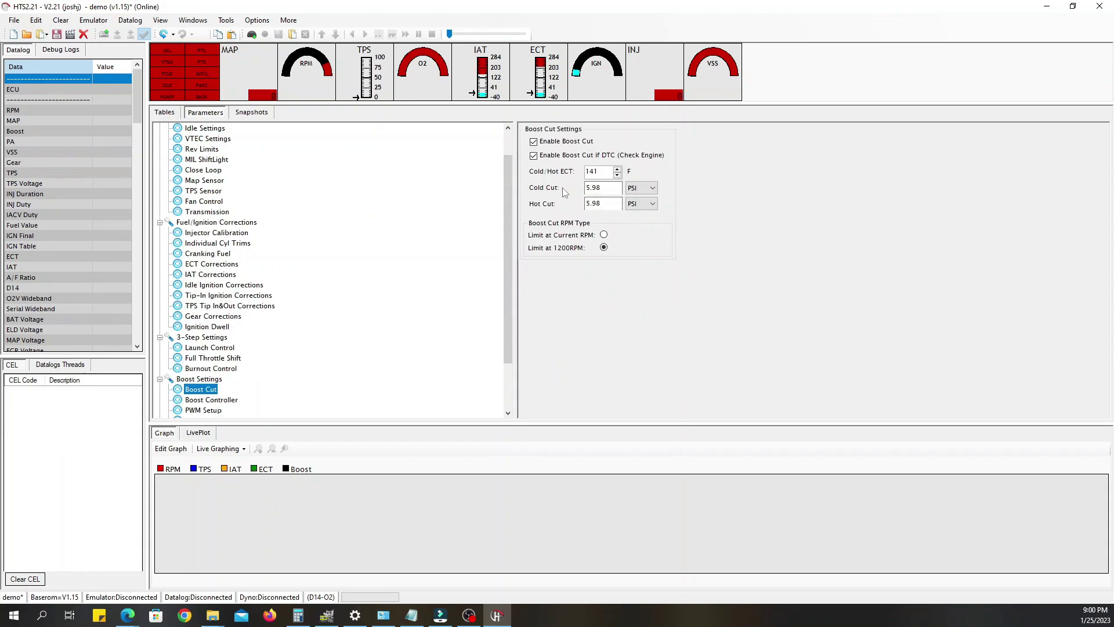
scroll(236, 368, down, 2)
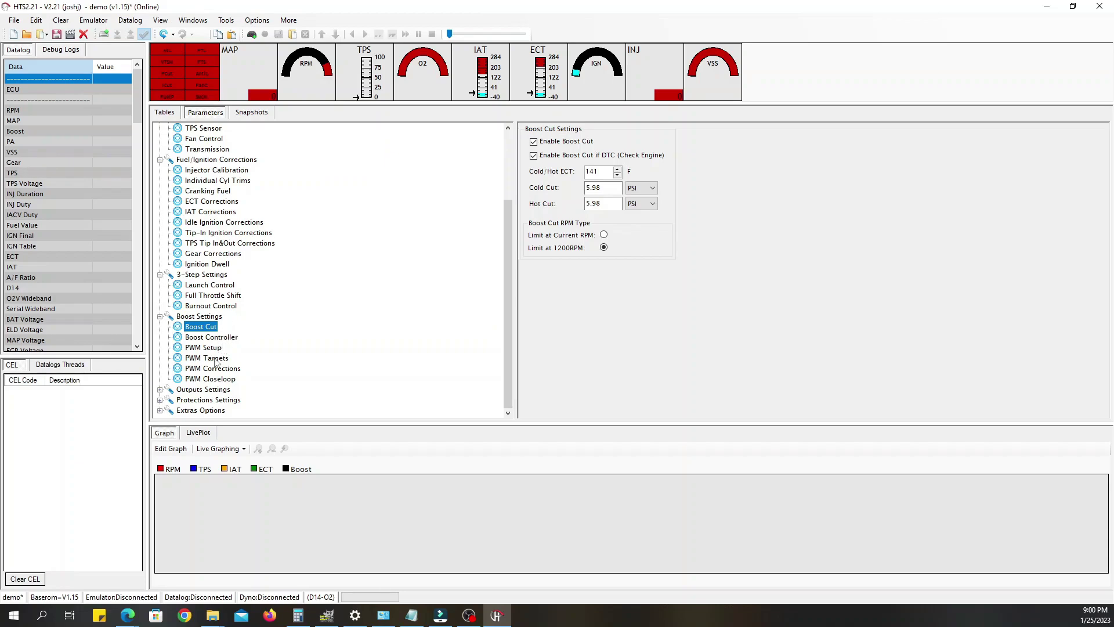
click(165, 113)
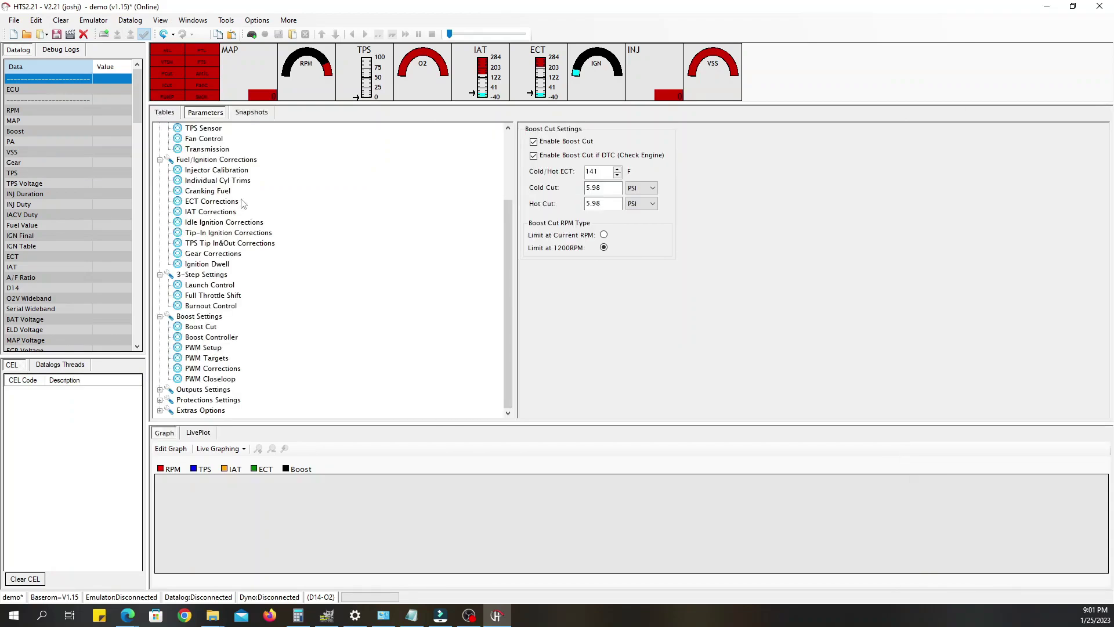
Step: Show the fuel table as AF targets and select rows 700–4300 across columns -21.4 to 7.03
click(165, 113)
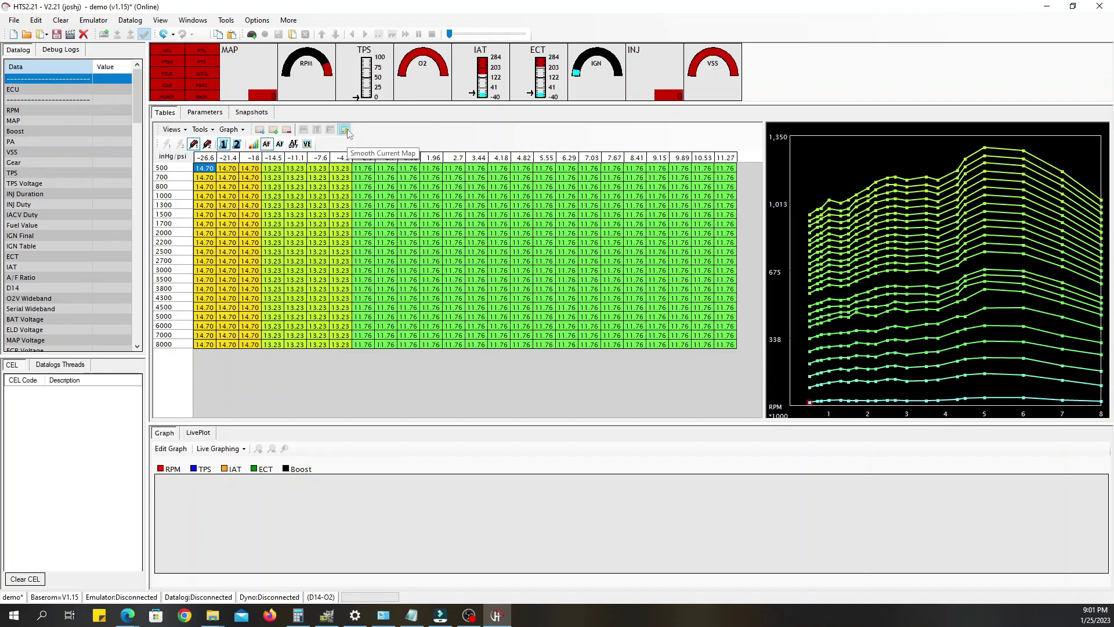
click(268, 144)
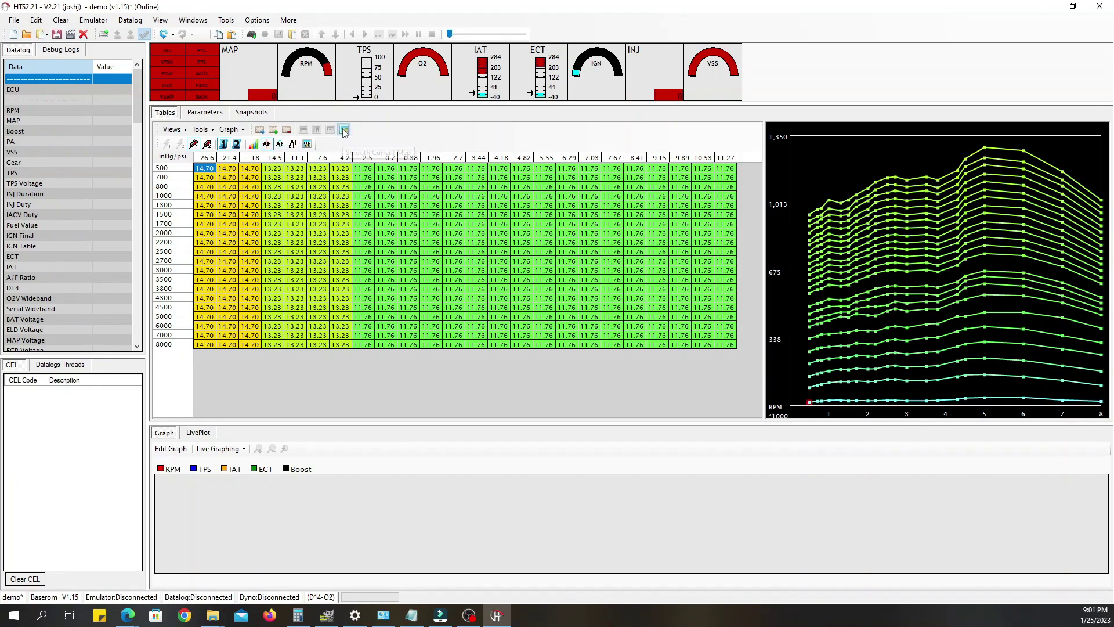
key(Down)
key(Right)
key(shift+Right)
key(shift+Right)
key(shift+Right)
key(shift+Right)
key(shift+Right)
key(shift+Right)
key(shift+Right)
key(shift+Right)
key(shift+Right)
key(shift+Right)
key(shift+Right)
key(shift+Right)
key(shift+Right)
key(shift+Right)
key(shift+Right)
key(shift+Right)
key(shift+Down)
key(shift+Down)
key(shift+Down)
key(shift+Down)
key(shift+Down)
key(shift+Down)
key(shift+Down)
key(shift+Down)
key(shift+Down)
key(shift+Down)
key(shift+Down)
key(shift+Down)
key(shift+Down)
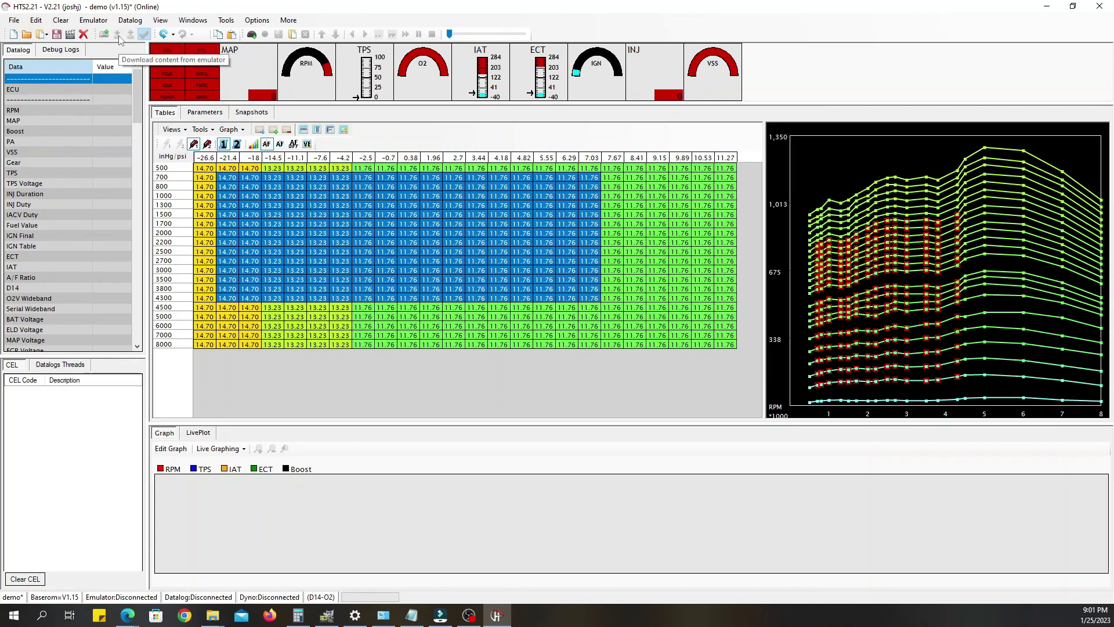
click(13, 20)
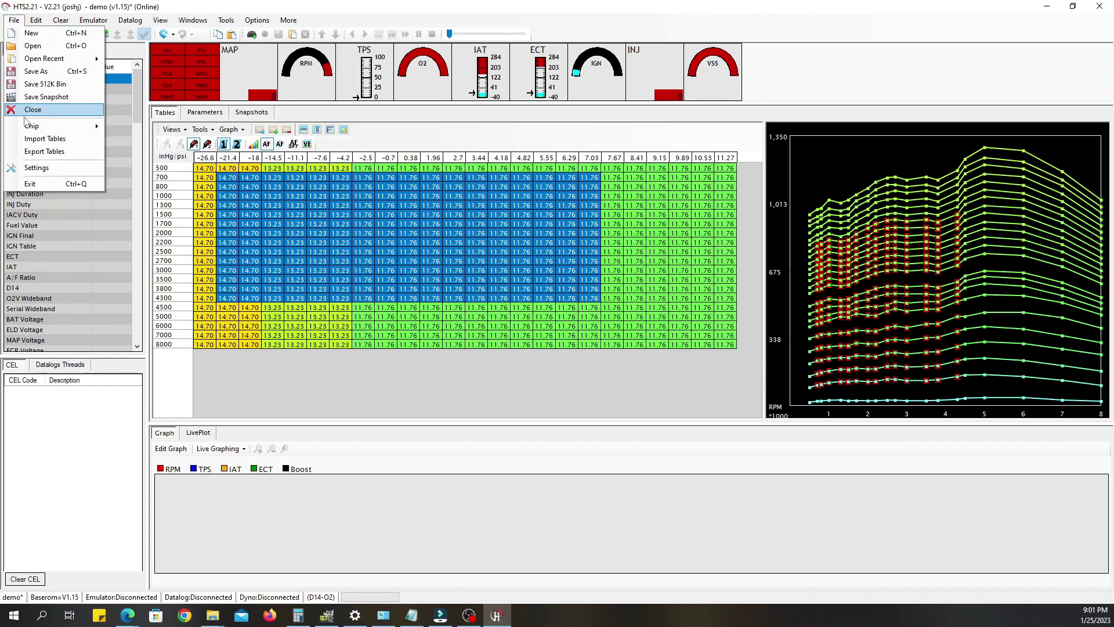
mouse_move(30, 132)
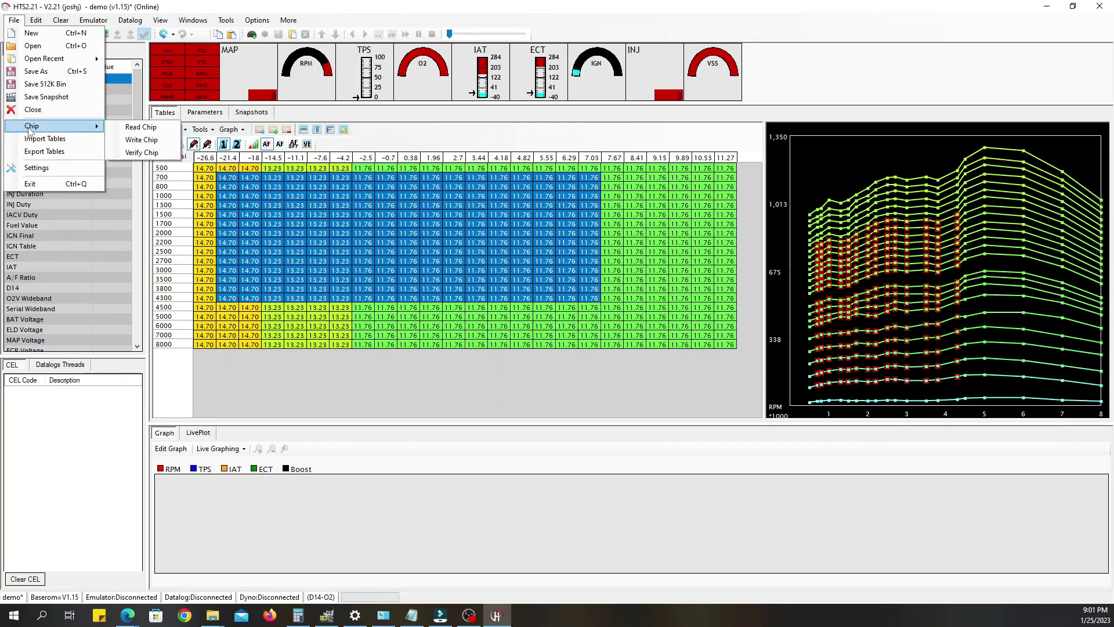
click(142, 139)
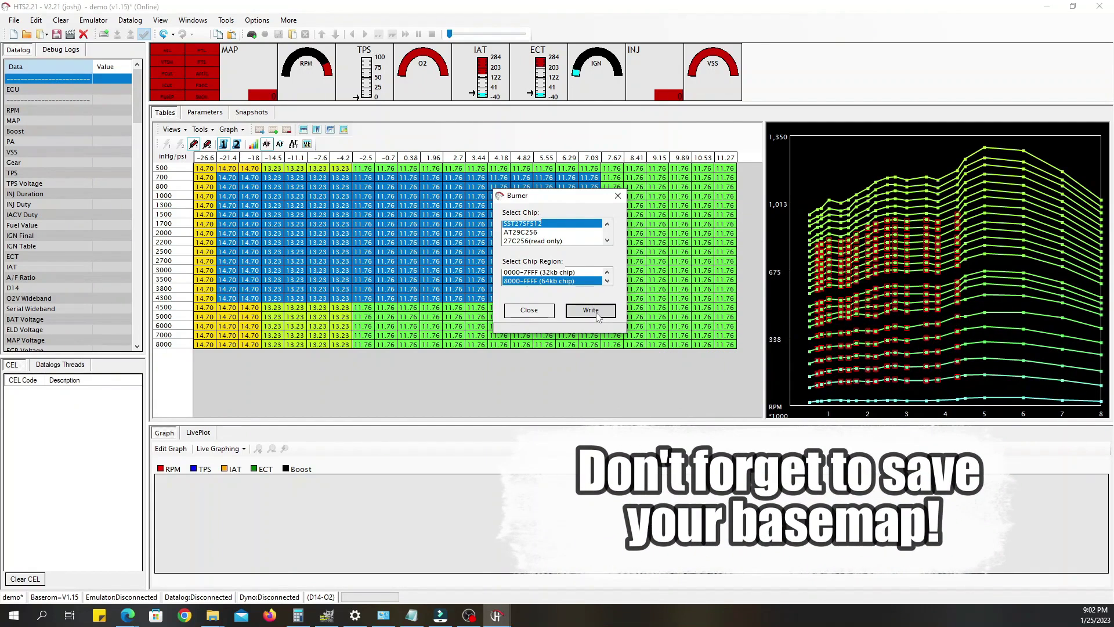
click(529, 310)
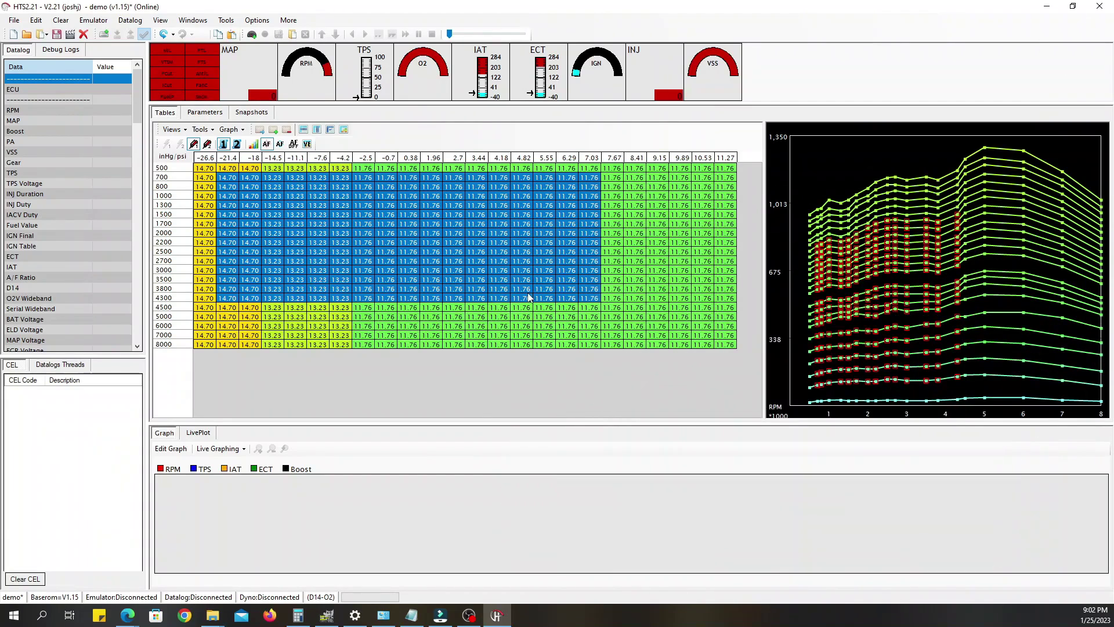